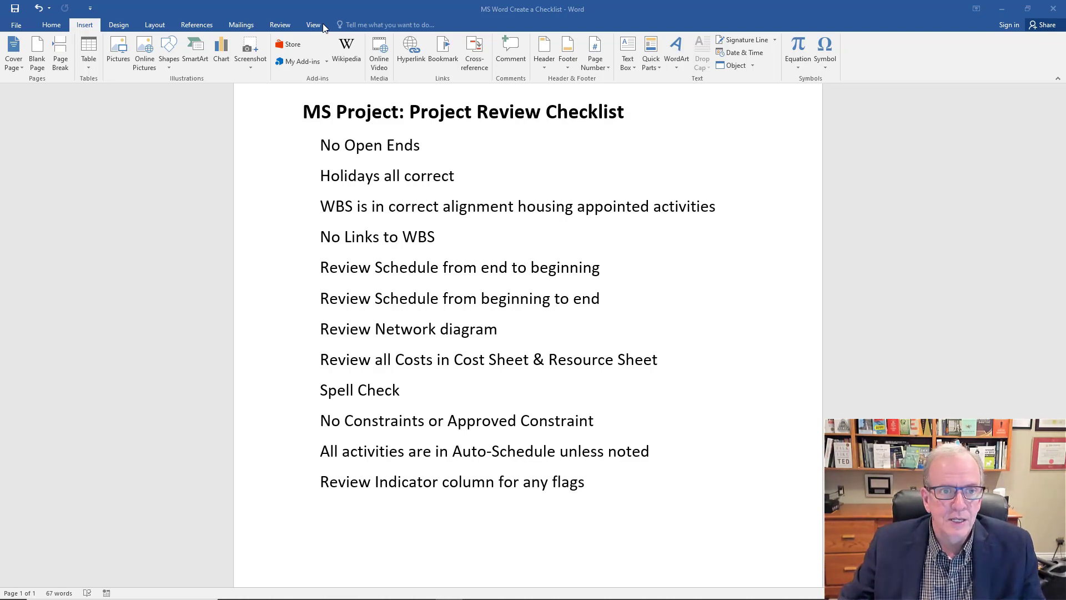
Open the Word Options dialog from the File backstage menu.
{"action": "left_click", "coordinate": [16, 26]}
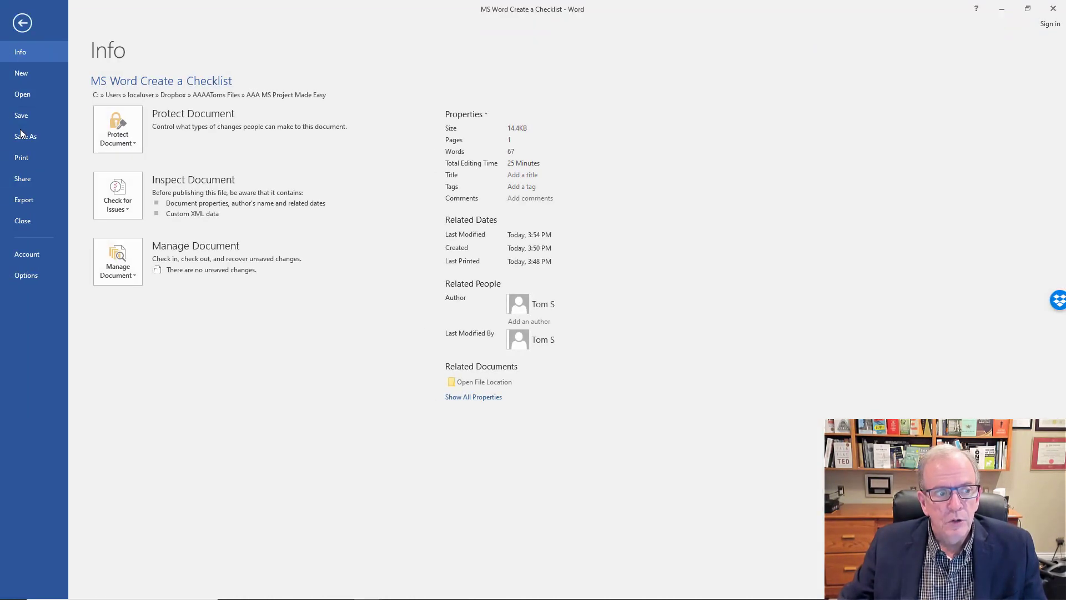
{"action": "left_click", "coordinate": [33, 279]}
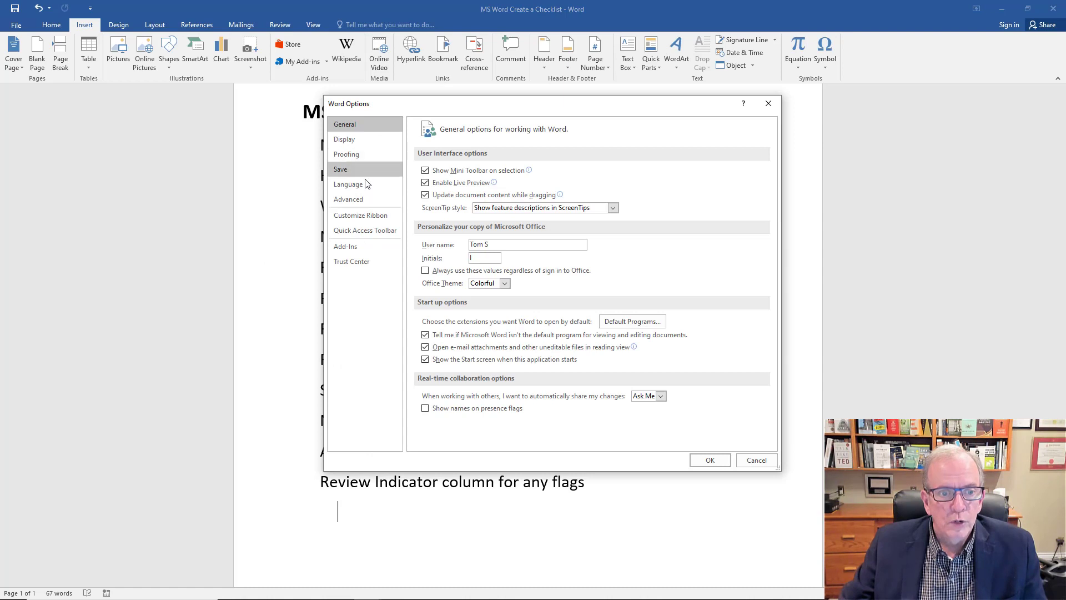
In Customize Ribbon, tick Developer under Main Tabs and confirm with OK.
{"action": "left_click", "coordinate": [369, 219]}
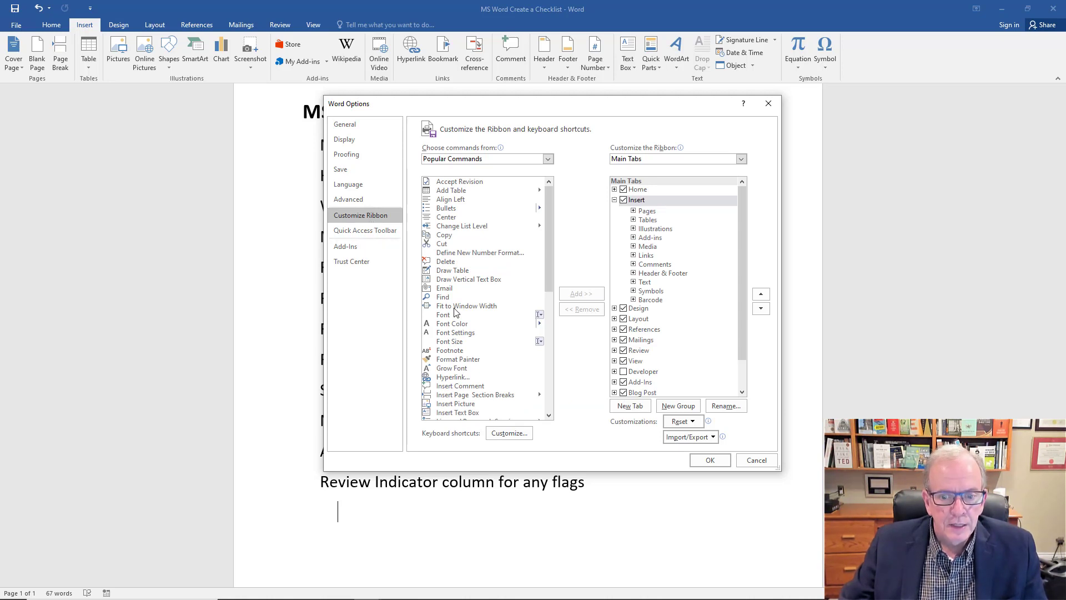
{"action": "scroll", "coordinate": [638, 375], "scroll_direction": "down", "scroll_amount": 1}
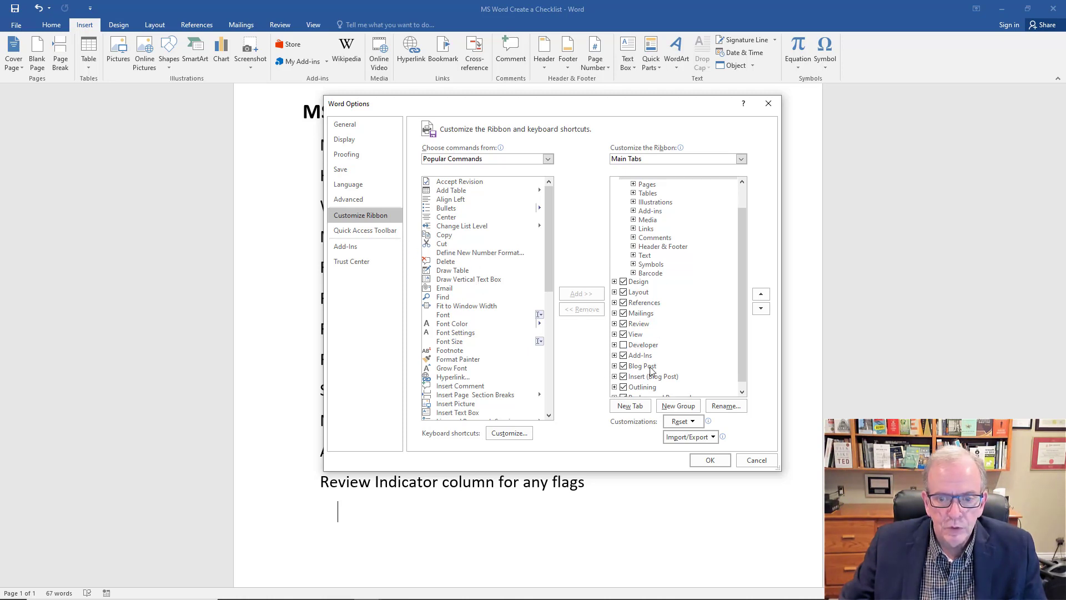
{"action": "left_click", "coordinate": [744, 161]}
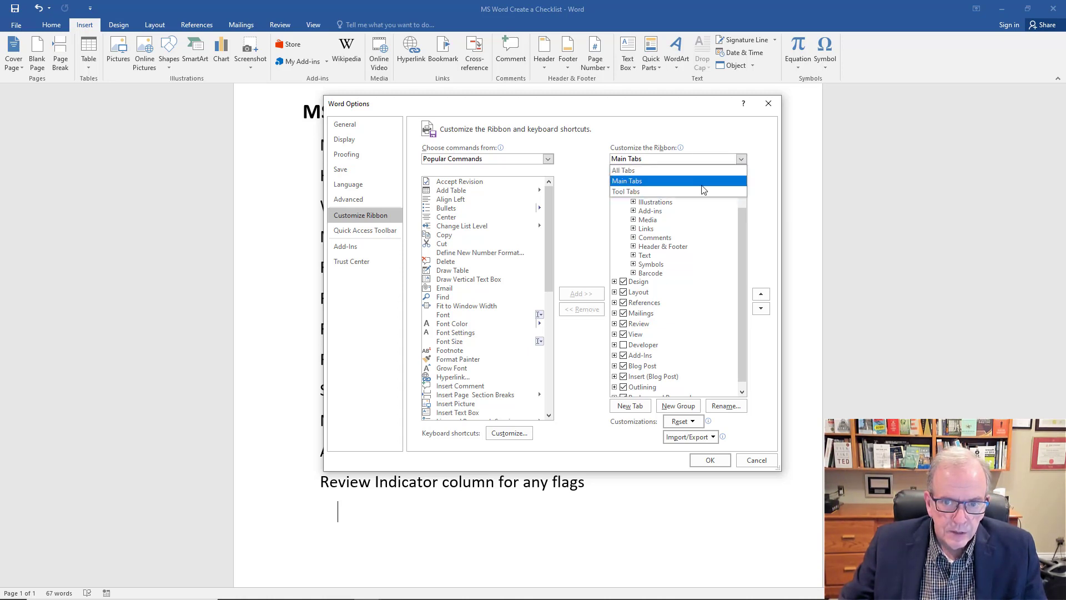
{"action": "left_click", "coordinate": [704, 190]}
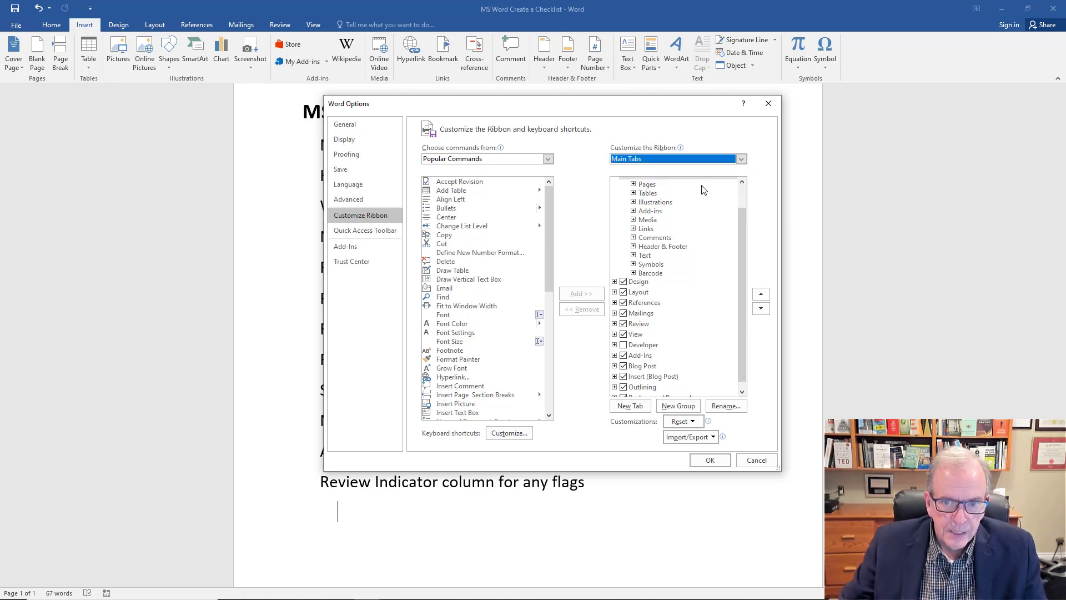
{"action": "left_click", "coordinate": [624, 346]}
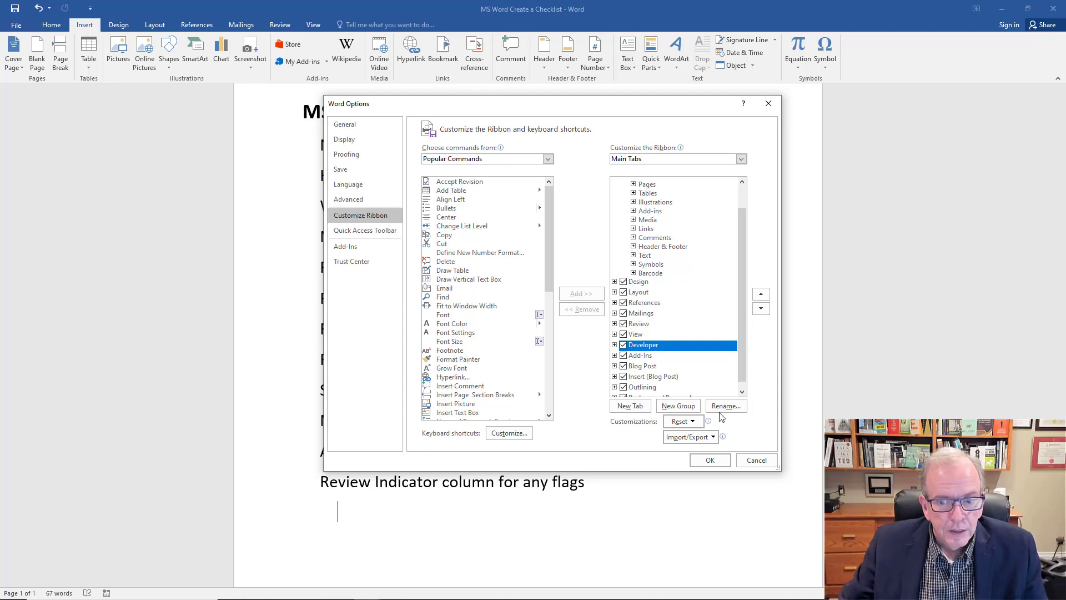
{"action": "left_click", "coordinate": [710, 461]}
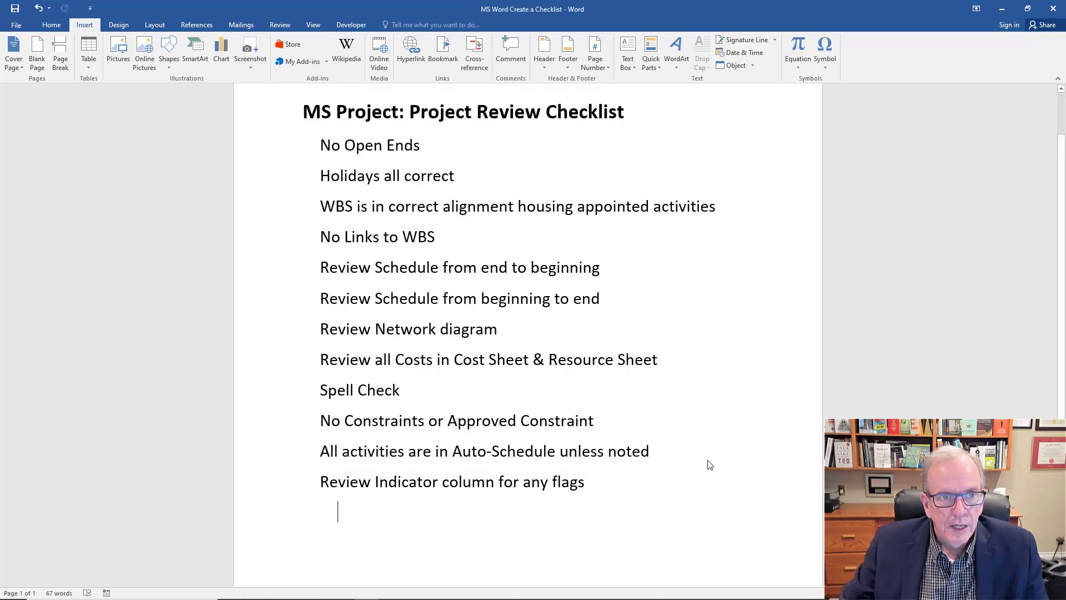
Switch to the Developer tab and place the cursor before 'No Open Ends'.
{"action": "left_click", "coordinate": [351, 24]}
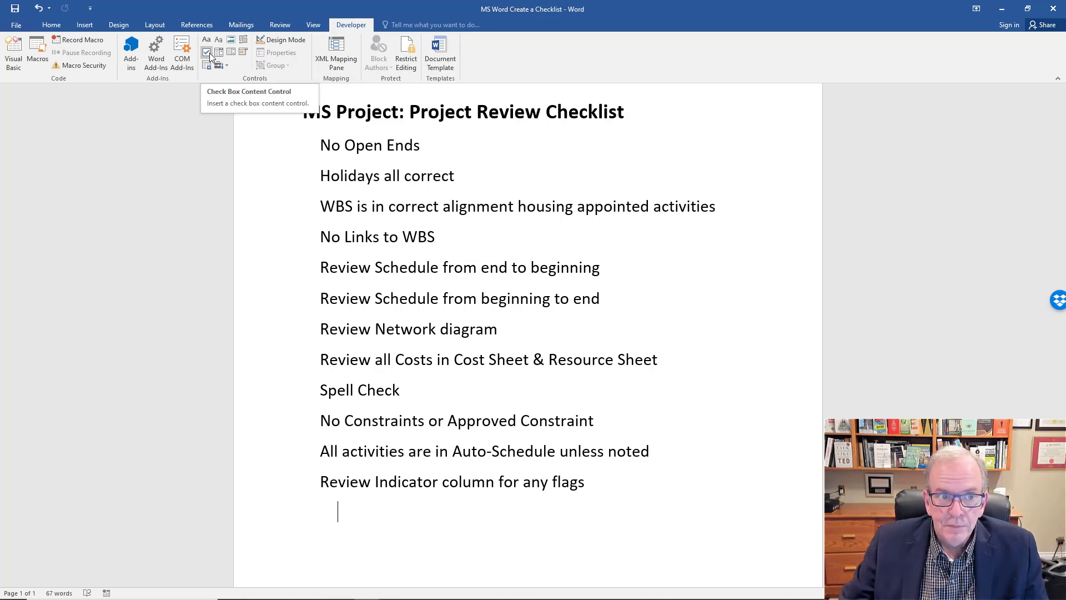
{"action": "left_click", "coordinate": [320, 146]}
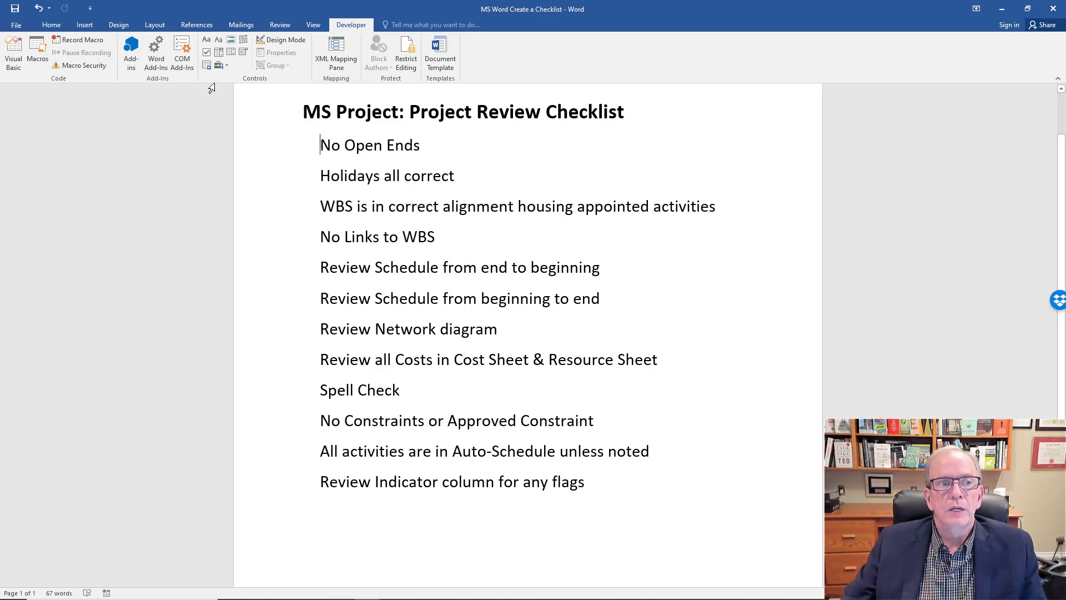
Add check box controls before No Open Ends, Holidays, WBS alignment, No Links to WBS, and both schedule lines.
{"action": "left_click", "coordinate": [206, 53]}
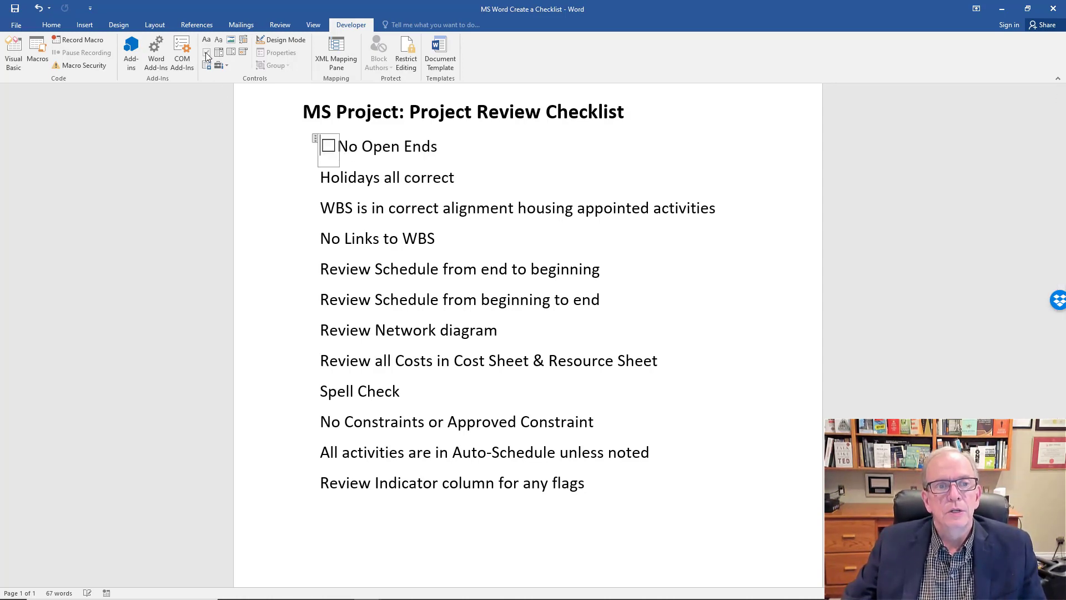
{"action": "left_click", "coordinate": [319, 181]}
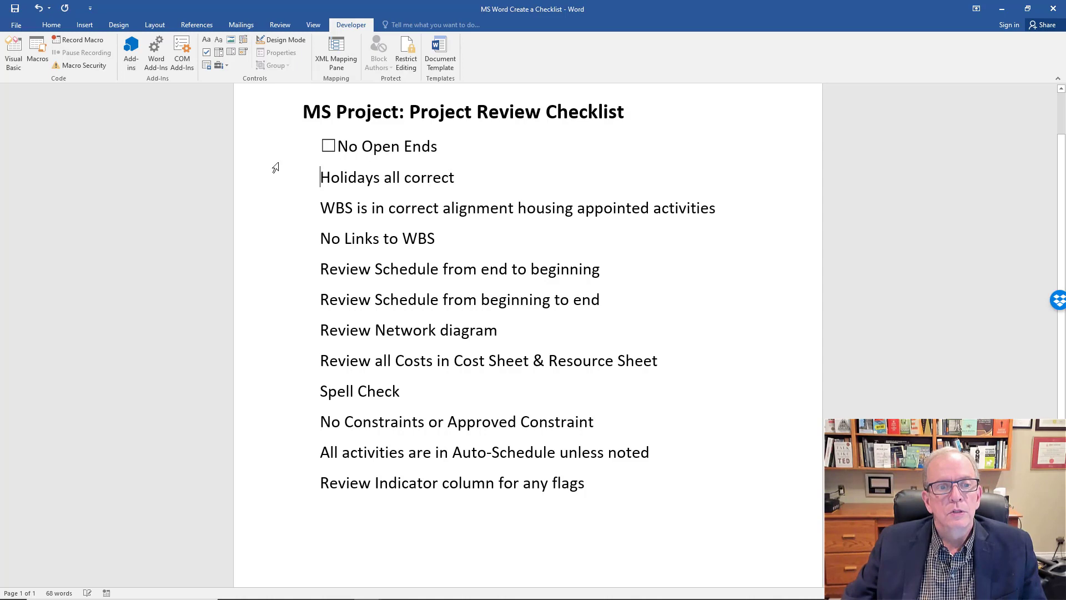
{"action": "left_click", "coordinate": [206, 53]}
{"action": "left_click", "coordinate": [320, 210]}
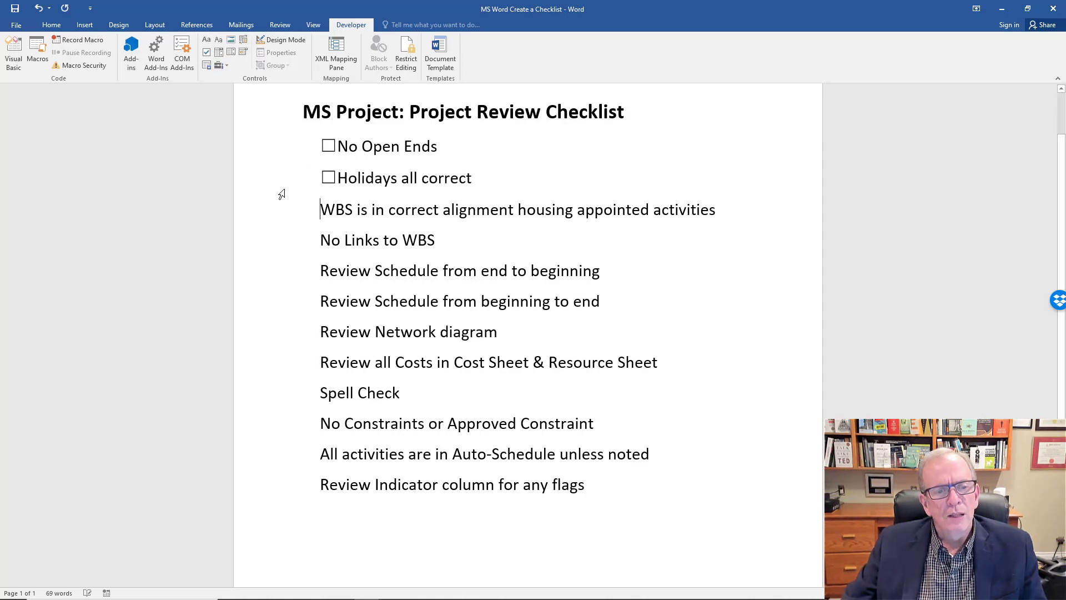
{"action": "left_click", "coordinate": [206, 53]}
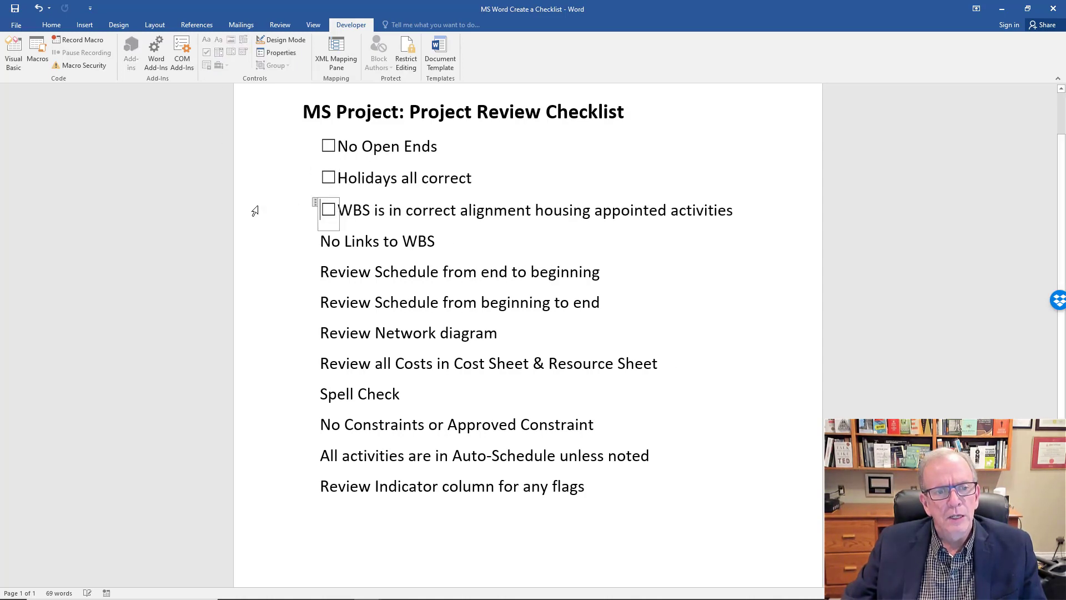
{"action": "left_click", "coordinate": [317, 240]}
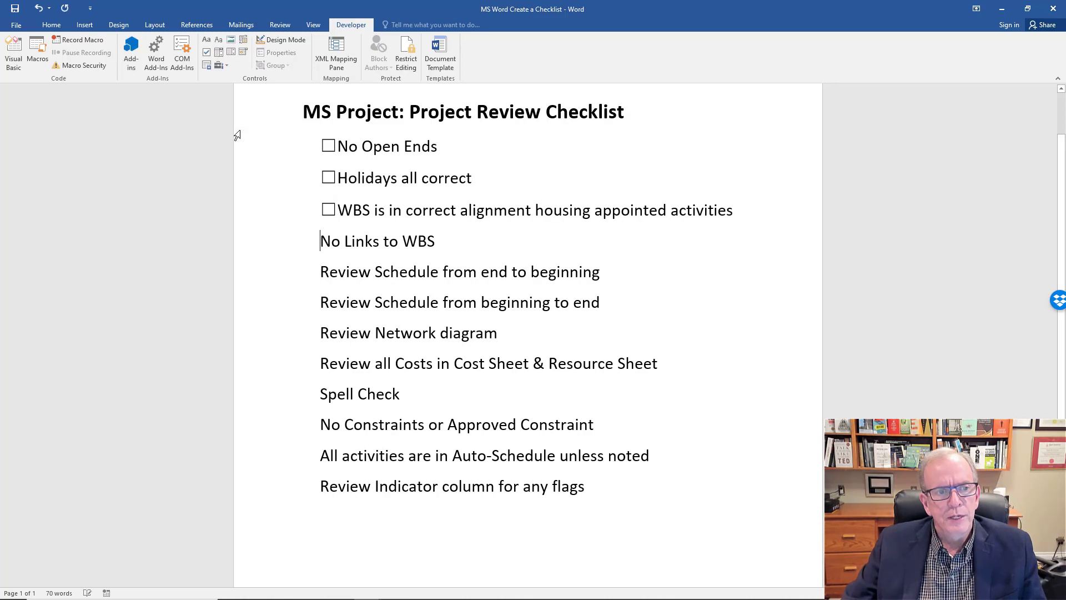
{"action": "left_click", "coordinate": [206, 54]}
{"action": "left_click", "coordinate": [320, 273]}
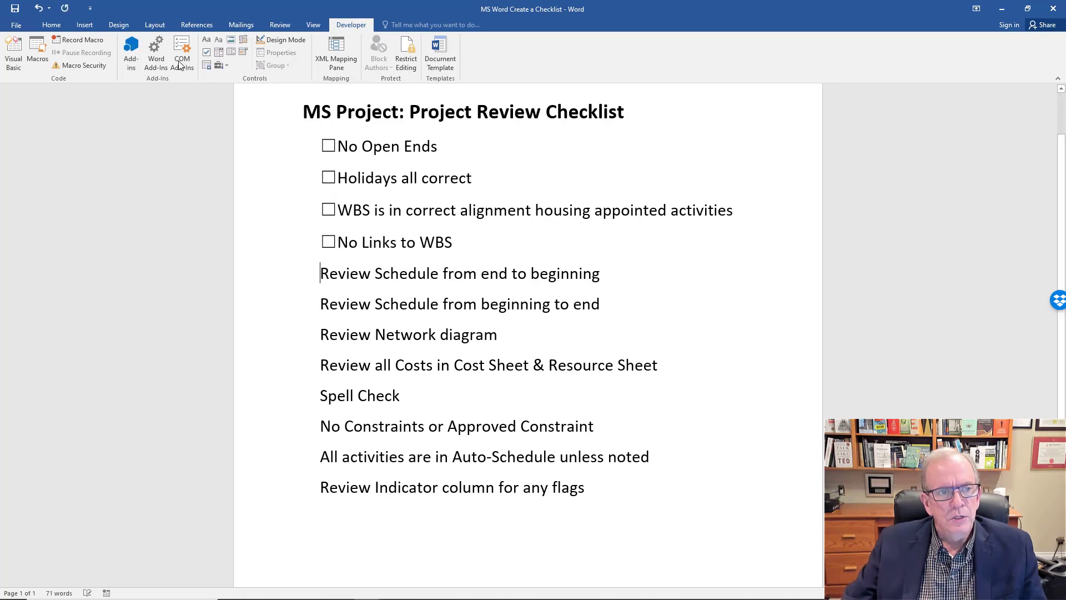
{"action": "left_click", "coordinate": [205, 53]}
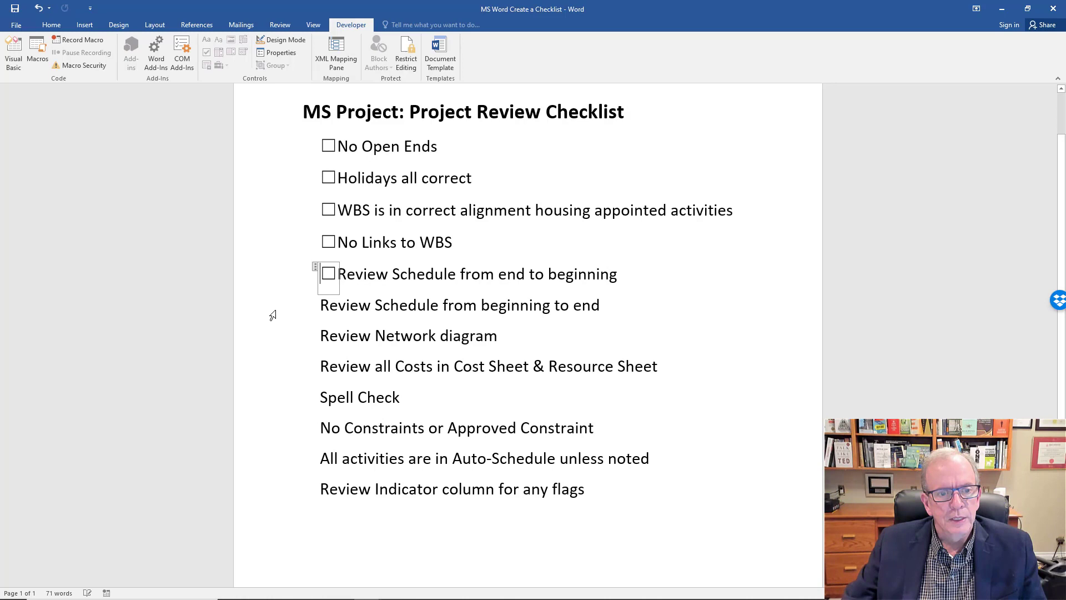
{"action": "left_click", "coordinate": [317, 307]}
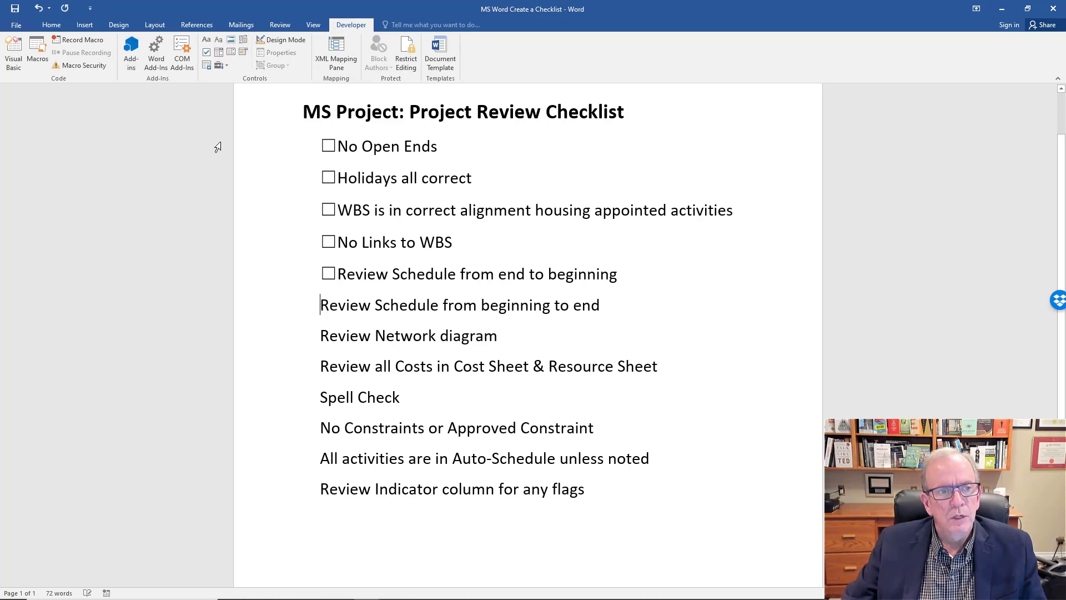
{"action": "left_click", "coordinate": [206, 53]}
Add check boxes before Review Network diagram, Review all Costs, Spell Check, No Constraints, All activities, Review Indicator.
{"action": "left_click", "coordinate": [320, 340]}
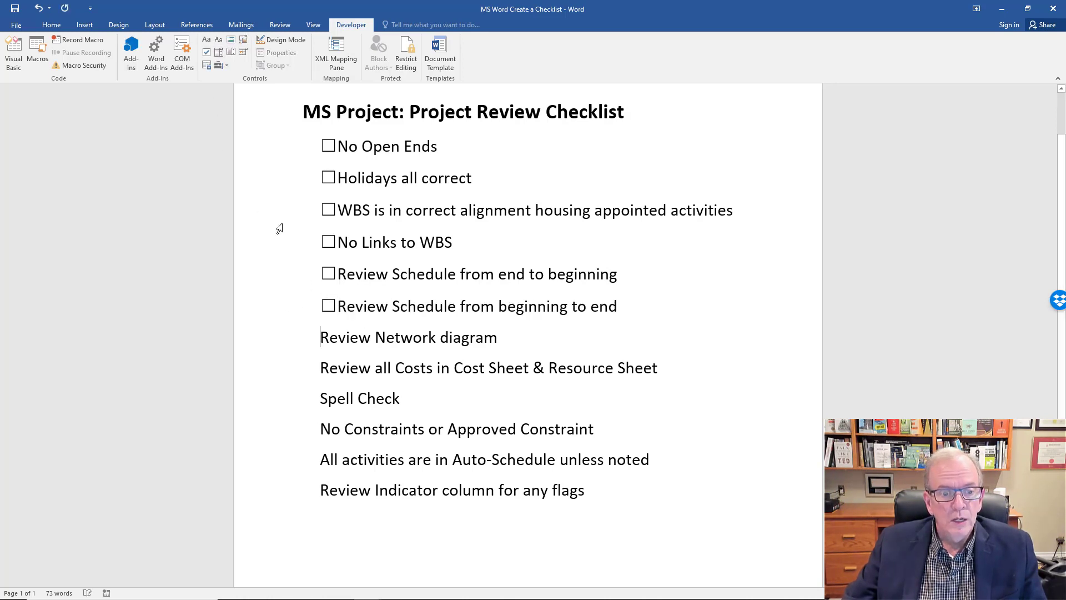
{"action": "left_click", "coordinate": [206, 54]}
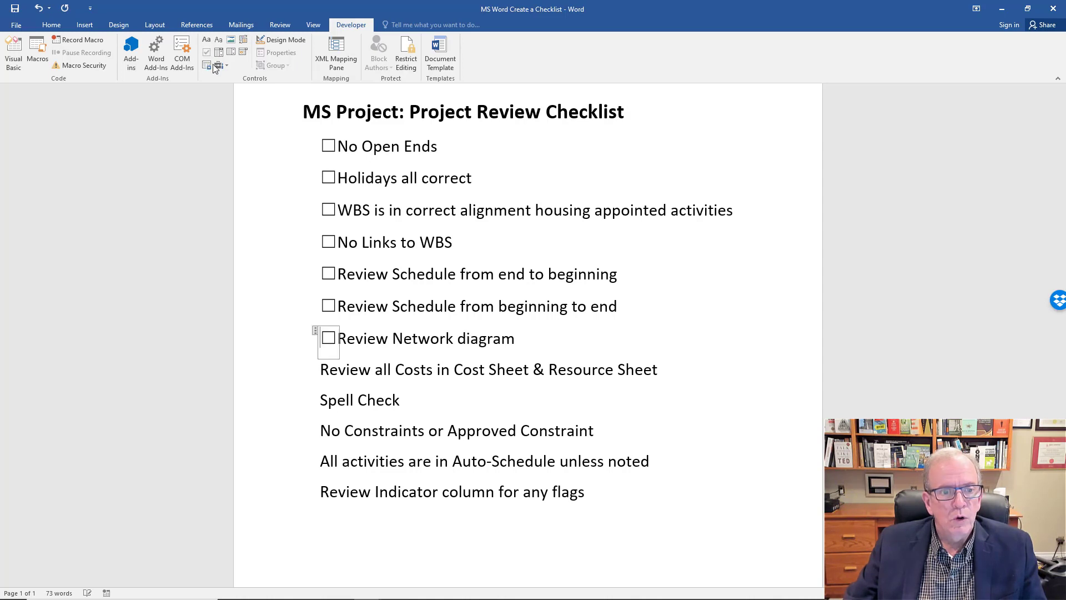
{"action": "left_click", "coordinate": [322, 370]}
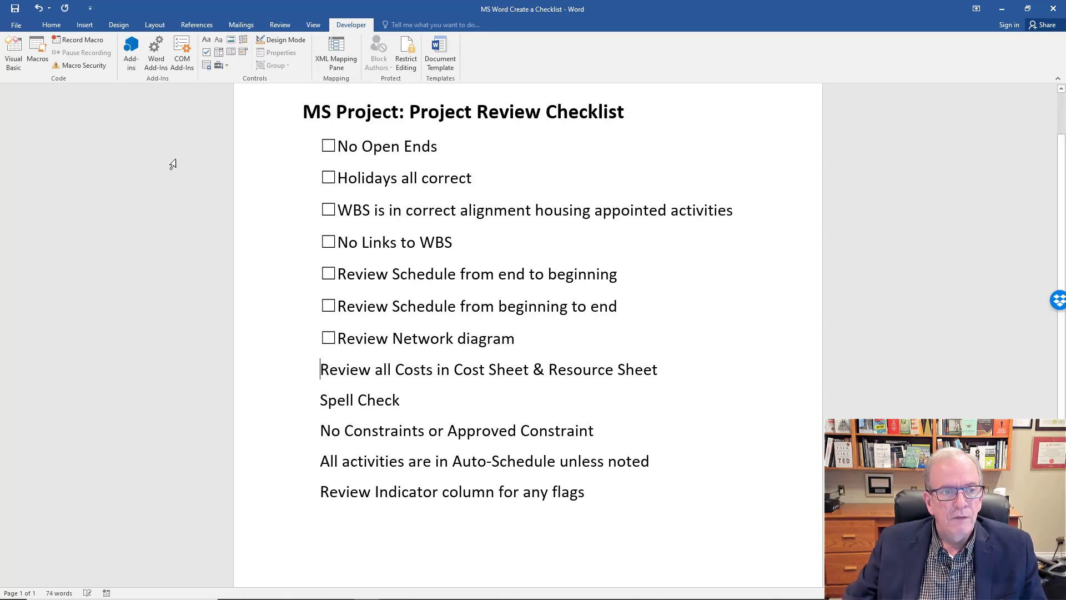
{"action": "left_click", "coordinate": [207, 53]}
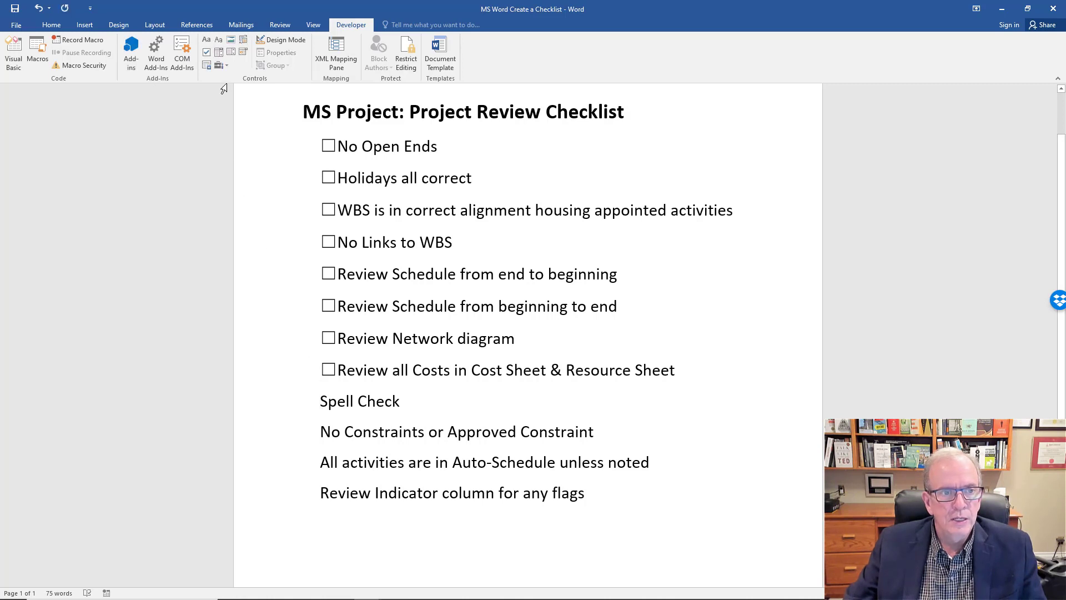
{"action": "left_click", "coordinate": [207, 53]}
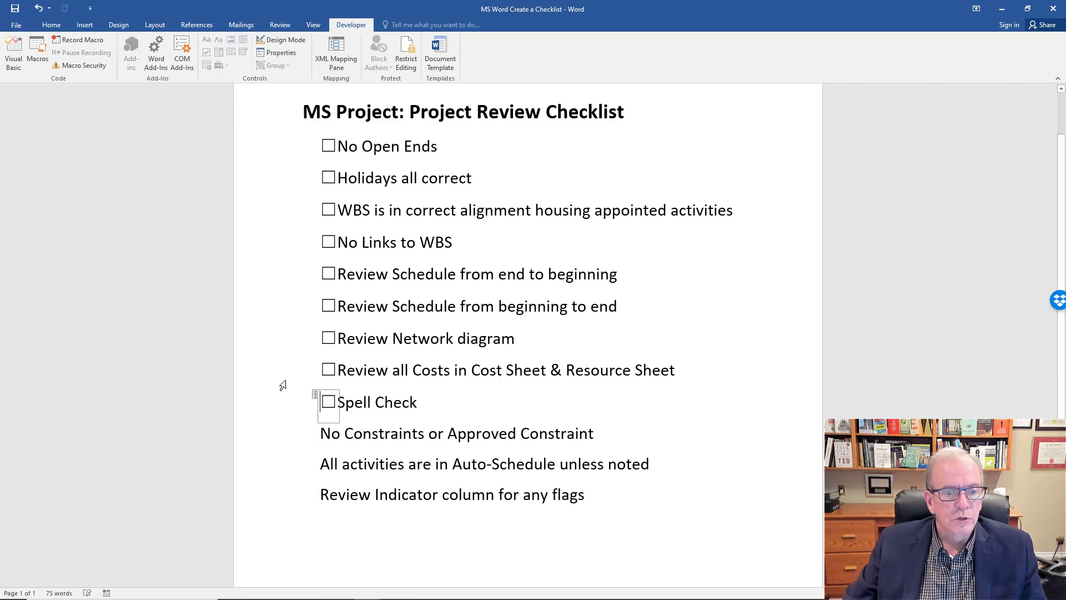
{"action": "left_click", "coordinate": [317, 433]}
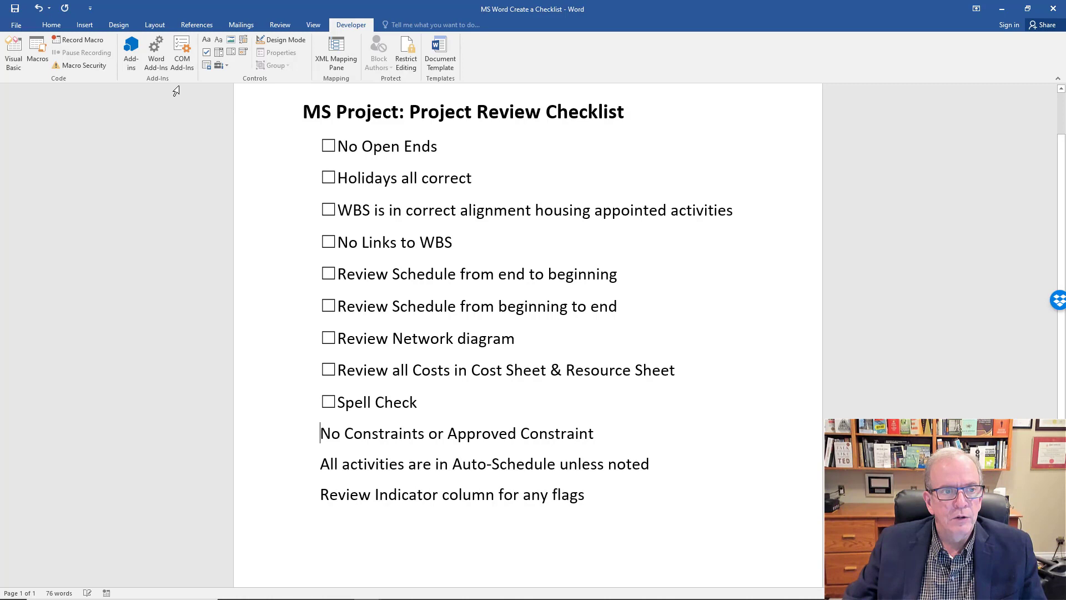
{"action": "left_click", "coordinate": [207, 53]}
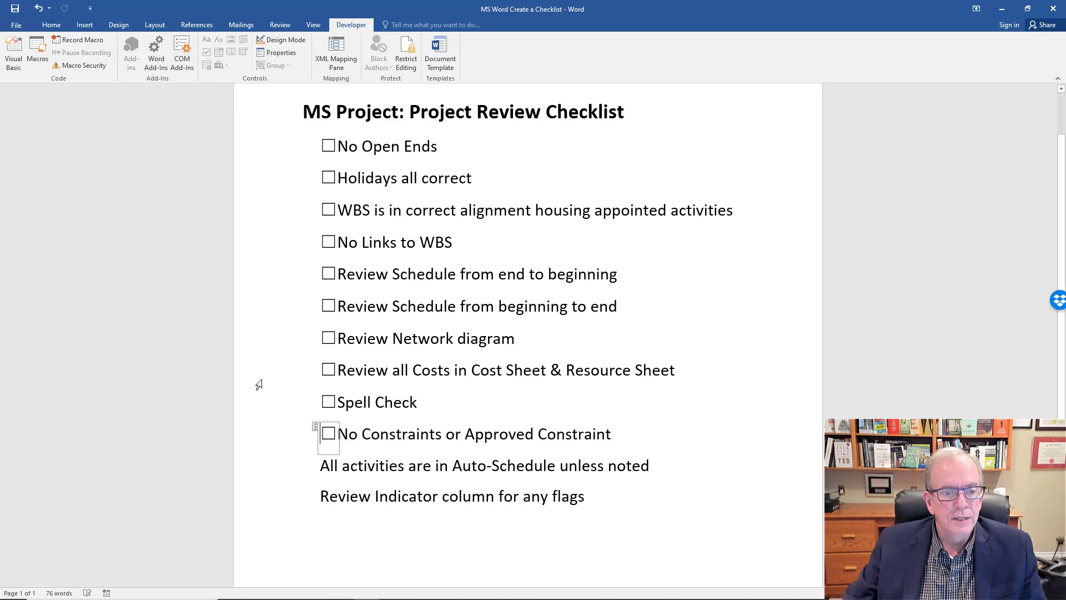
{"action": "left_click", "coordinate": [320, 462]}
{"action": "left_click", "coordinate": [206, 53]}
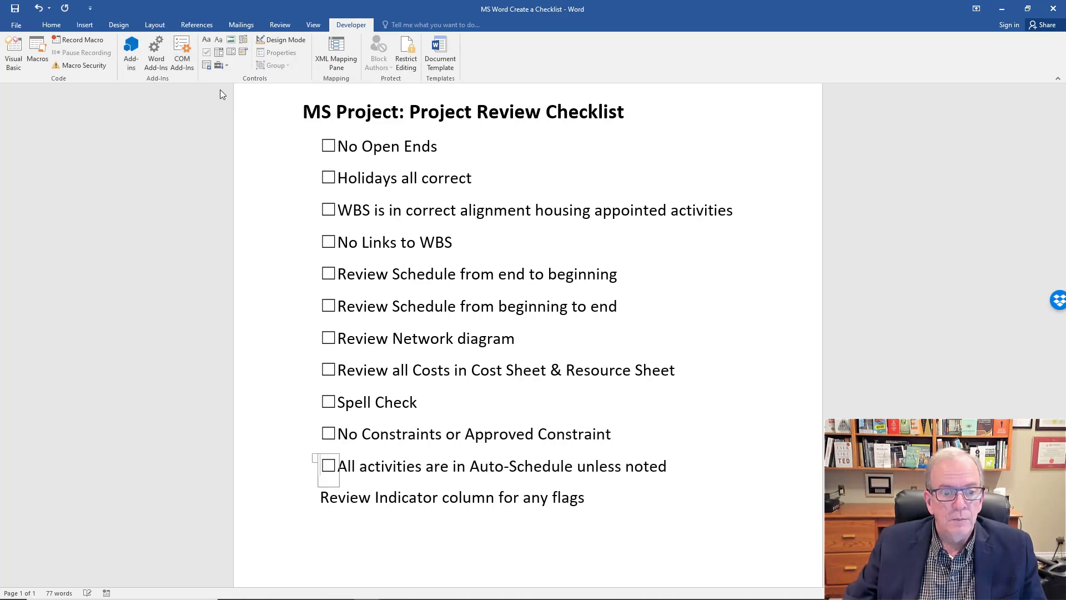
{"action": "left_click", "coordinate": [320, 499]}
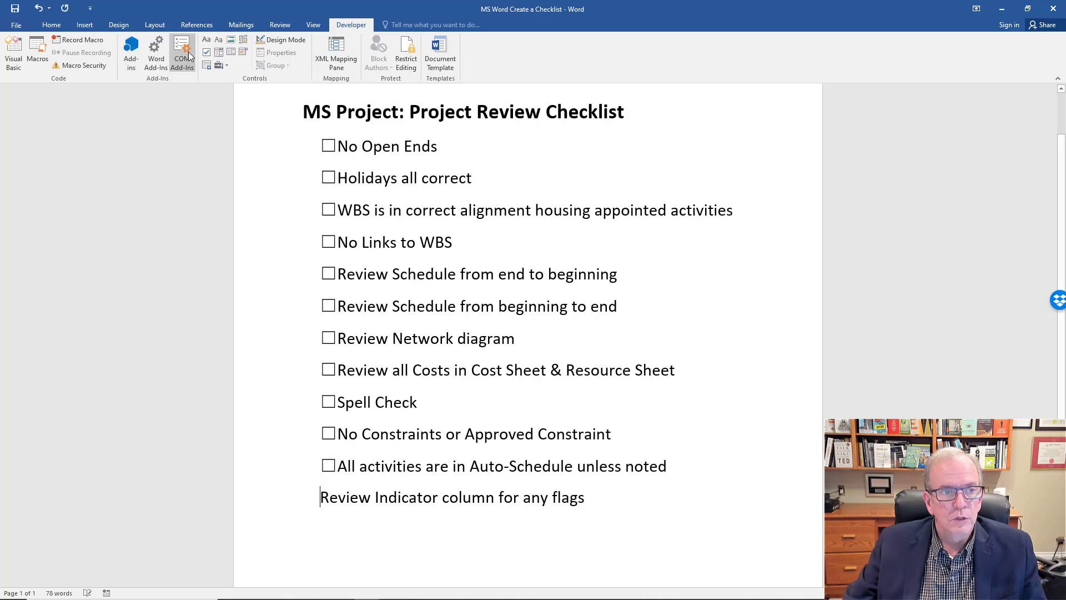
{"action": "left_click", "coordinate": [206, 53]}
{"action": "scroll", "coordinate": [266, 374], "scroll_direction": "down", "scroll_amount": 2}
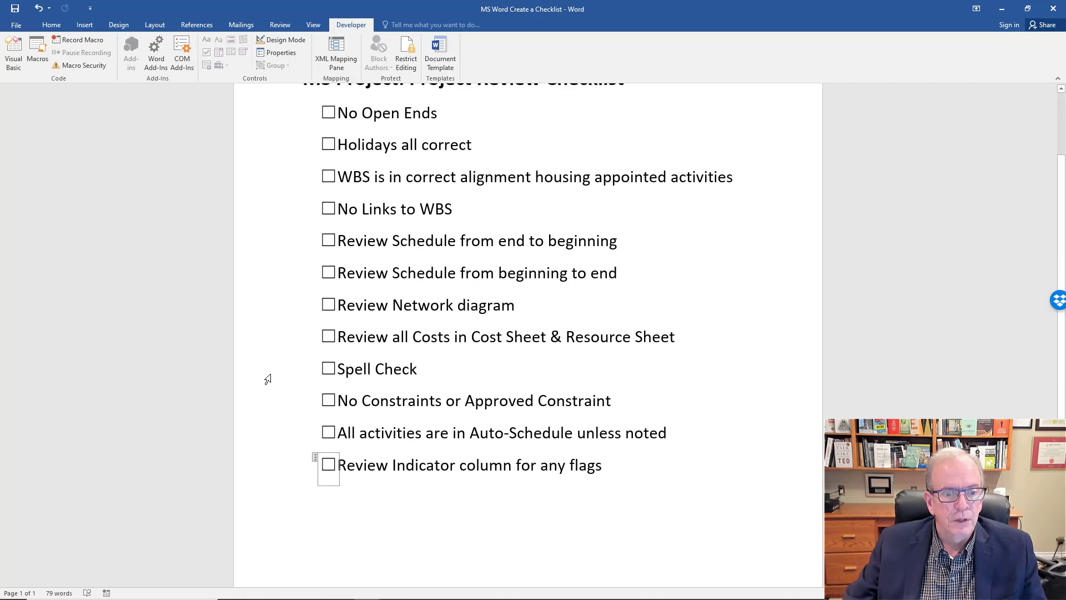
{"action": "left_click", "coordinate": [323, 463]}
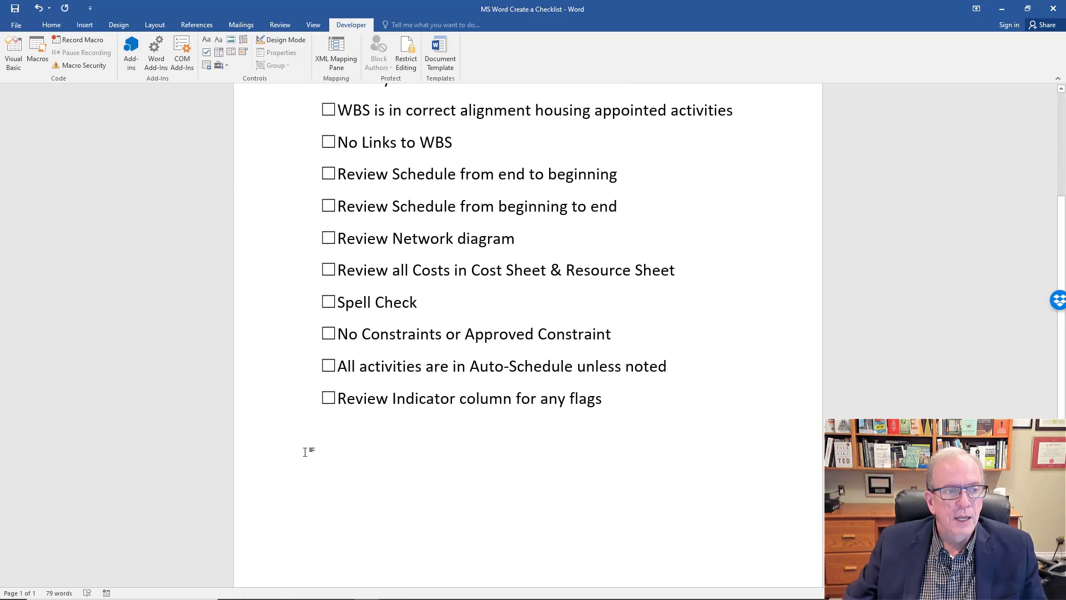
Add a blank line below the checklist and insert a 3-column, 5-row table.
{"action": "key", "text": "Return"}
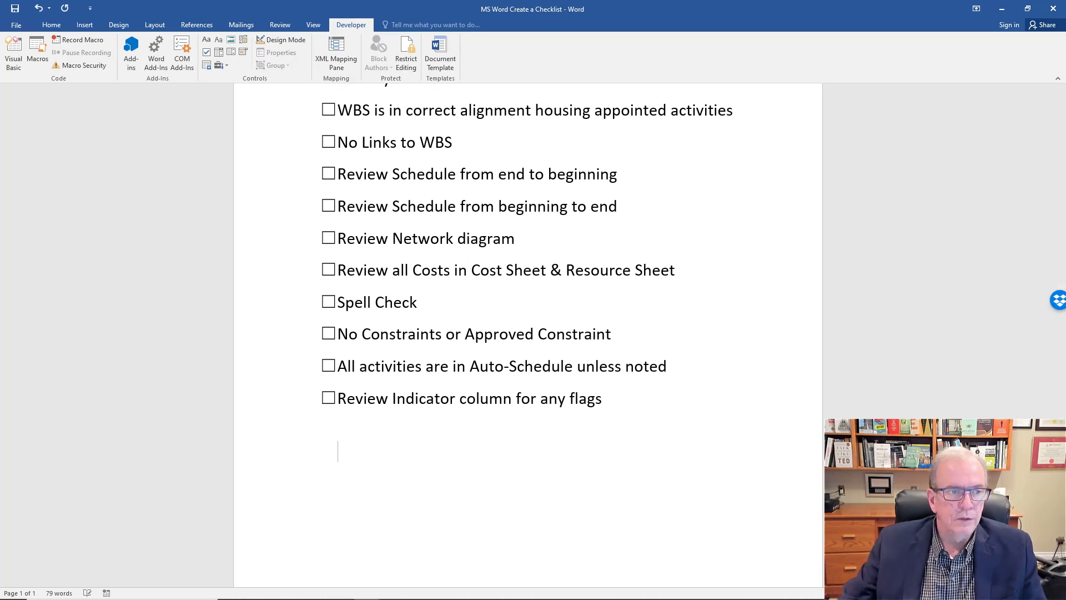
{"action": "left_click", "coordinate": [92, 25]}
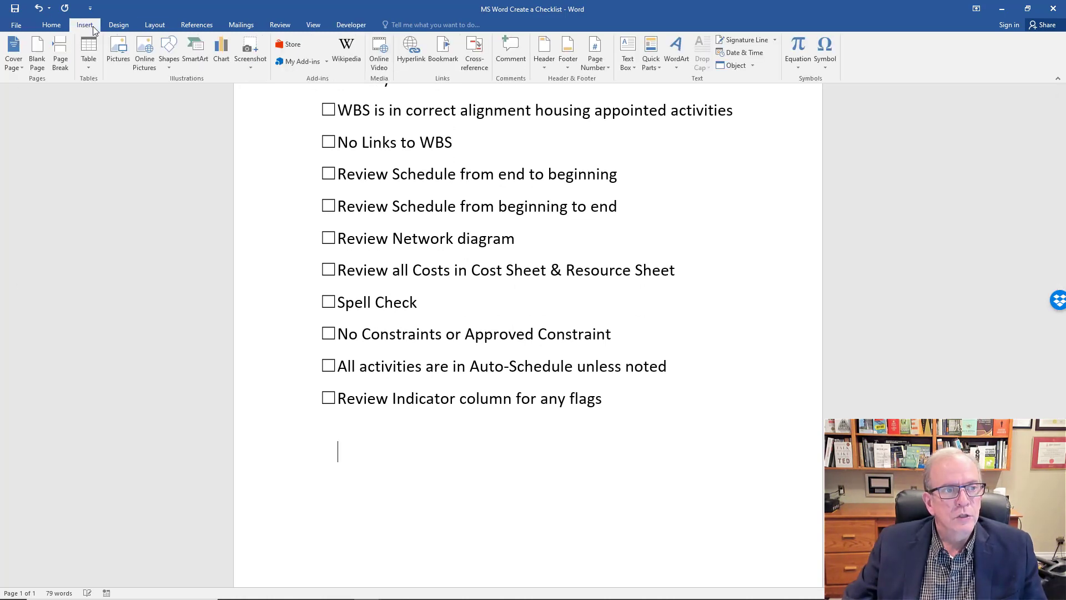
{"action": "left_click", "coordinate": [89, 51]}
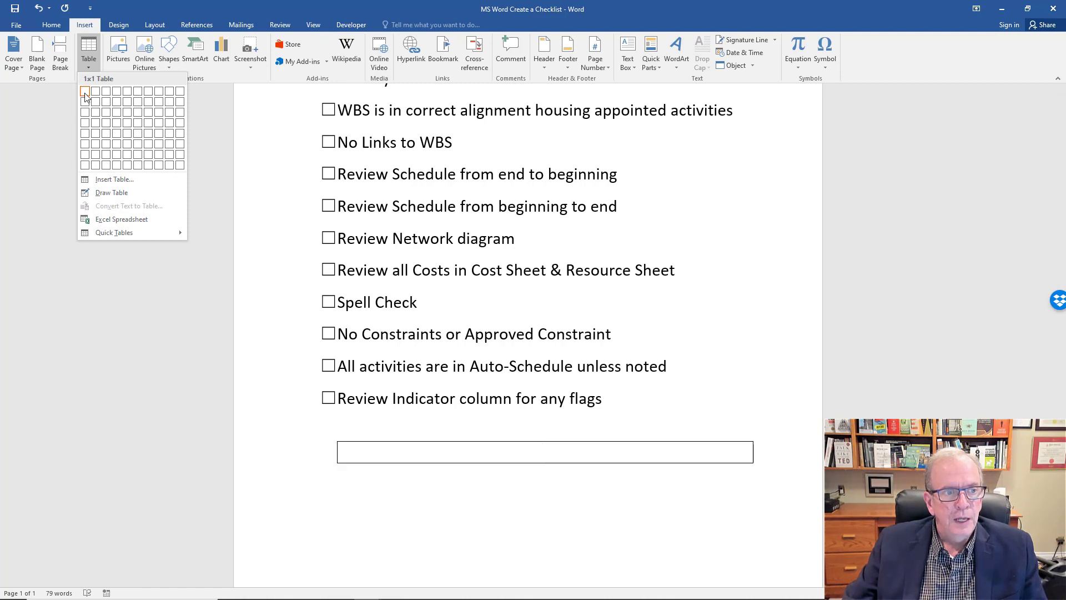
{"action": "left_click", "coordinate": [105, 134]}
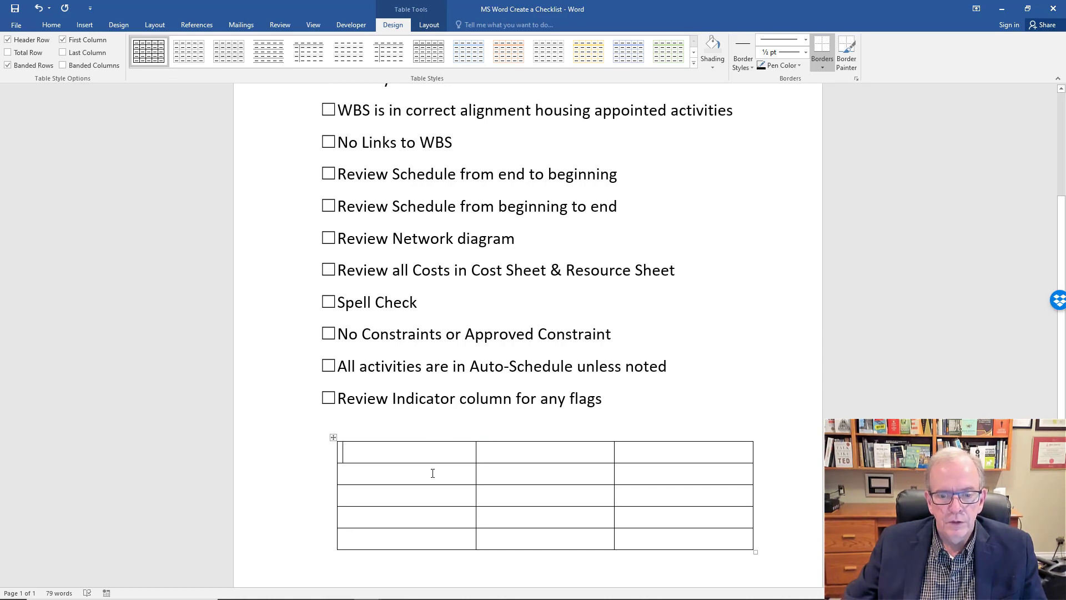
Widen the first column, head the narrow columns 'Yes' and 'No', and enter 'Spell Check' in row two.
{"action": "left_click_drag", "start_coordinate": [486, 448], "coordinate": [714, 457]}
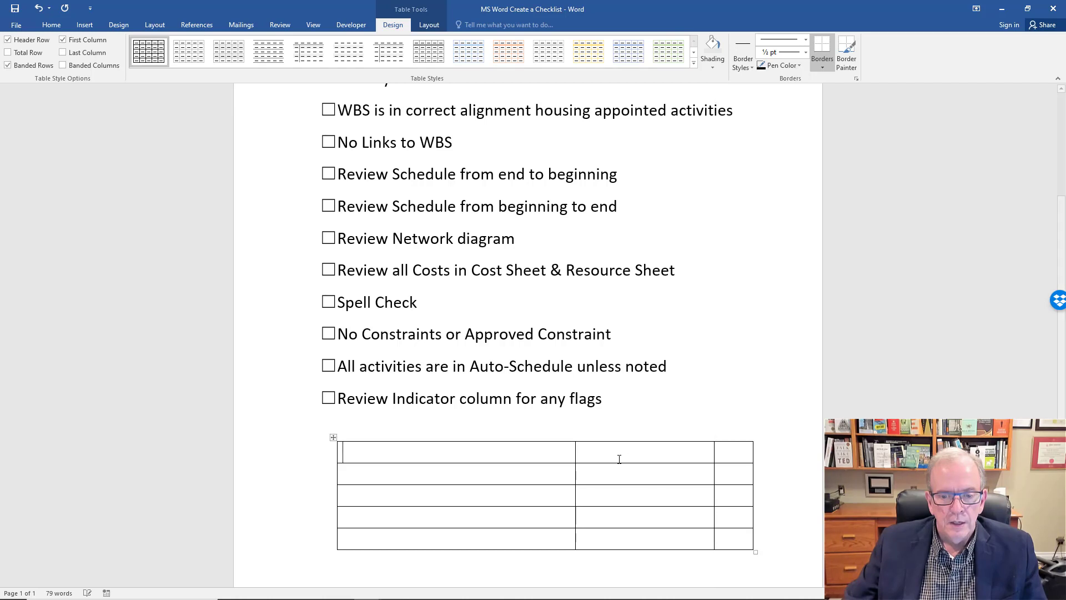
{"action": "left_click_drag", "start_coordinate": [575, 457], "coordinate": [705, 455]}
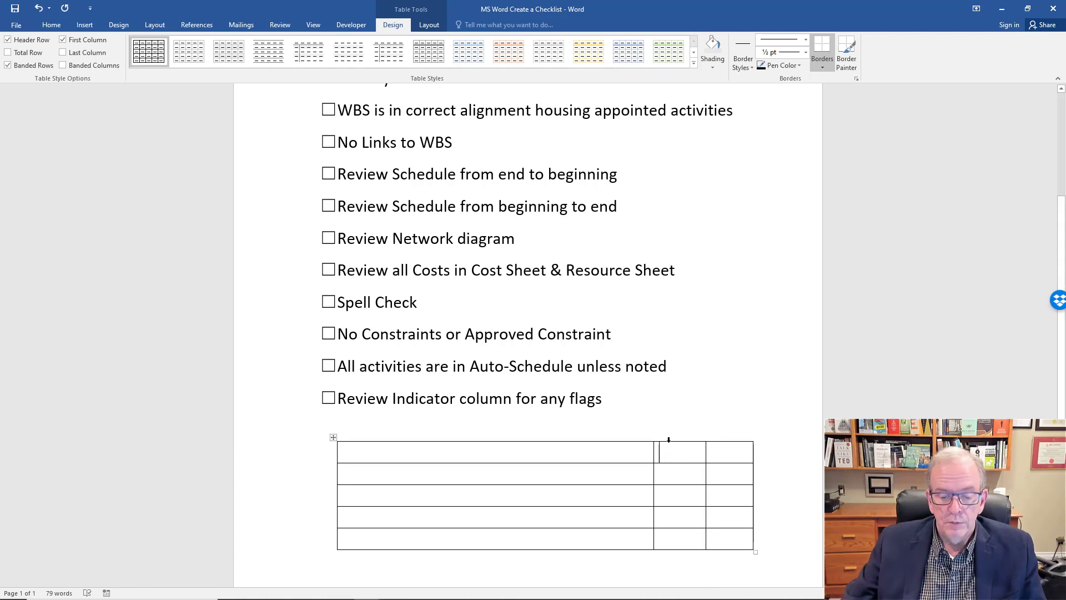
{"action": "type", "text": "Y"}
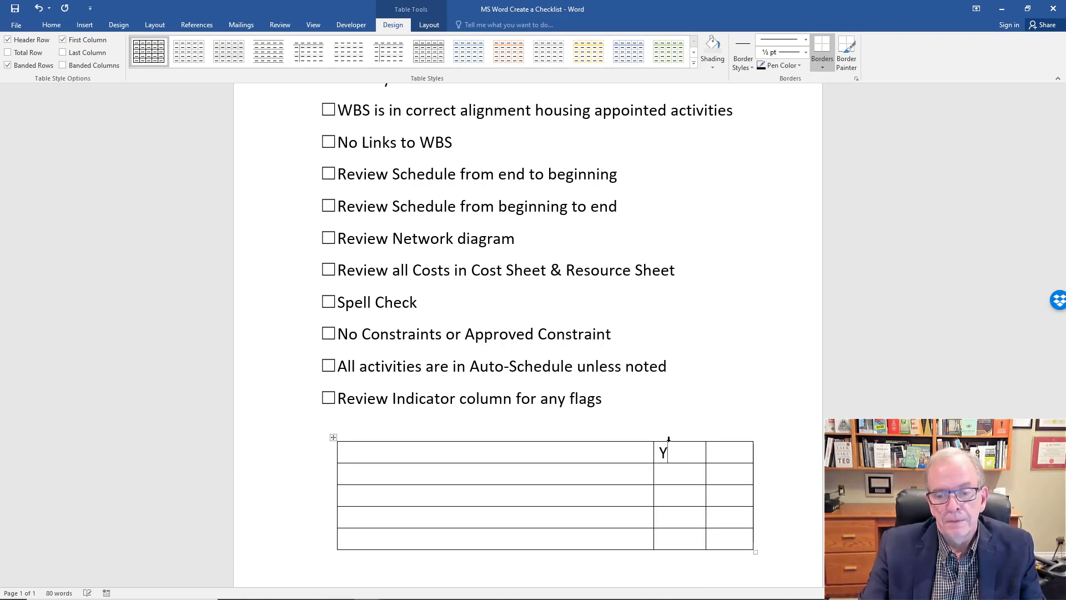
{"action": "type", "text": "es"}
{"action": "key", "text": "Tab"}
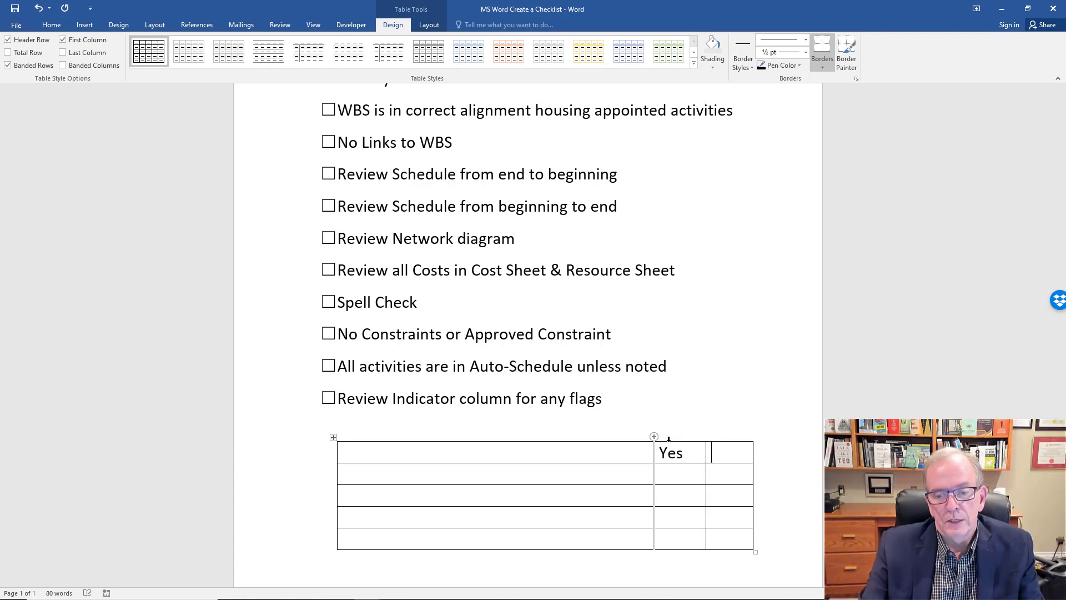
{"action": "type", "text": "No"}
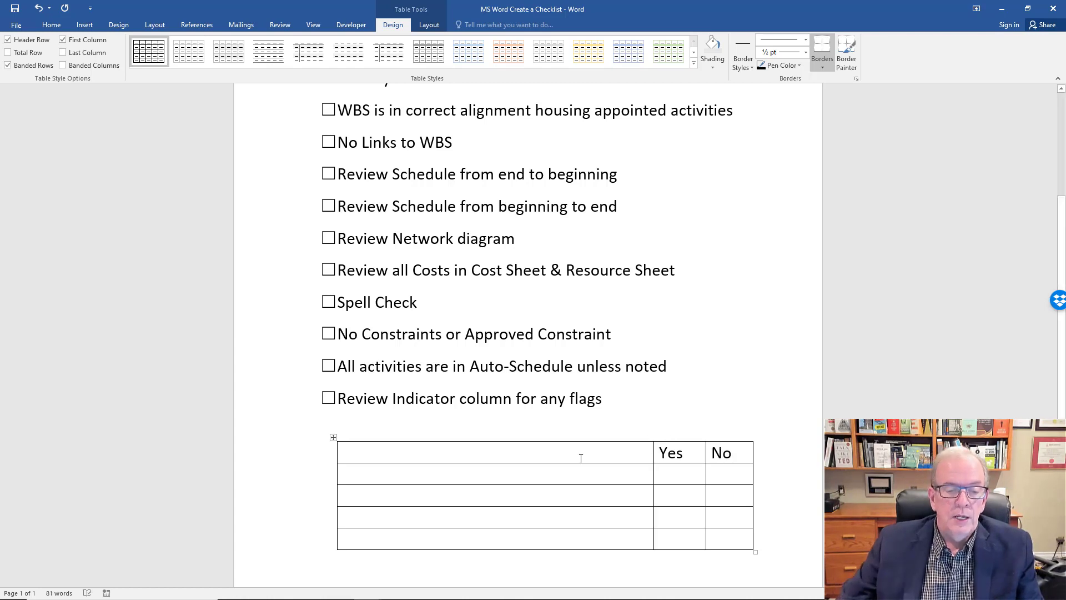
{"action": "left_click", "coordinate": [451, 473]}
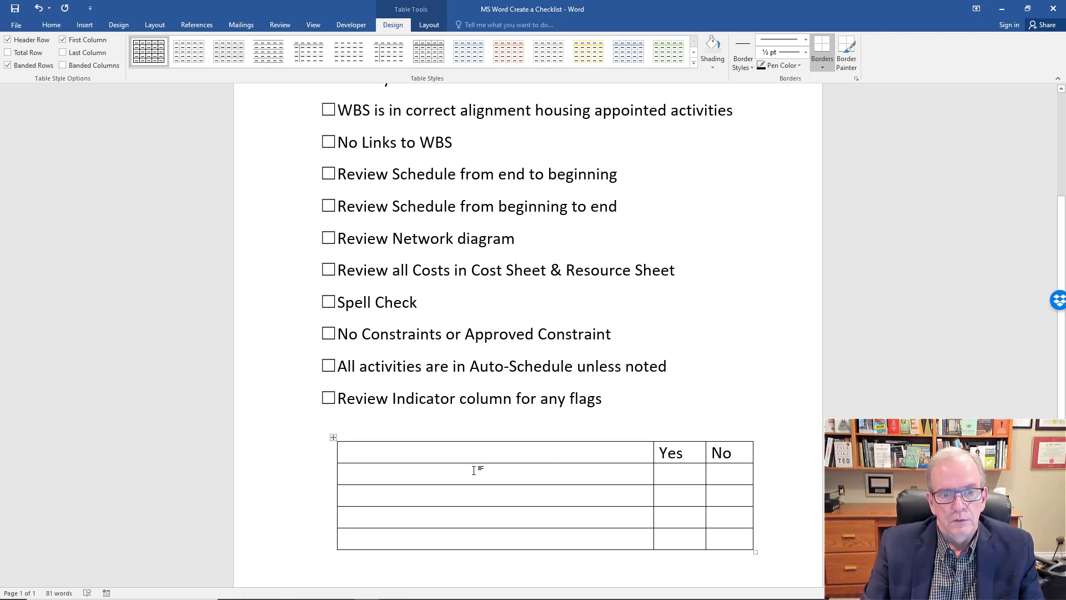
{"action": "type", "text": "Spel"}
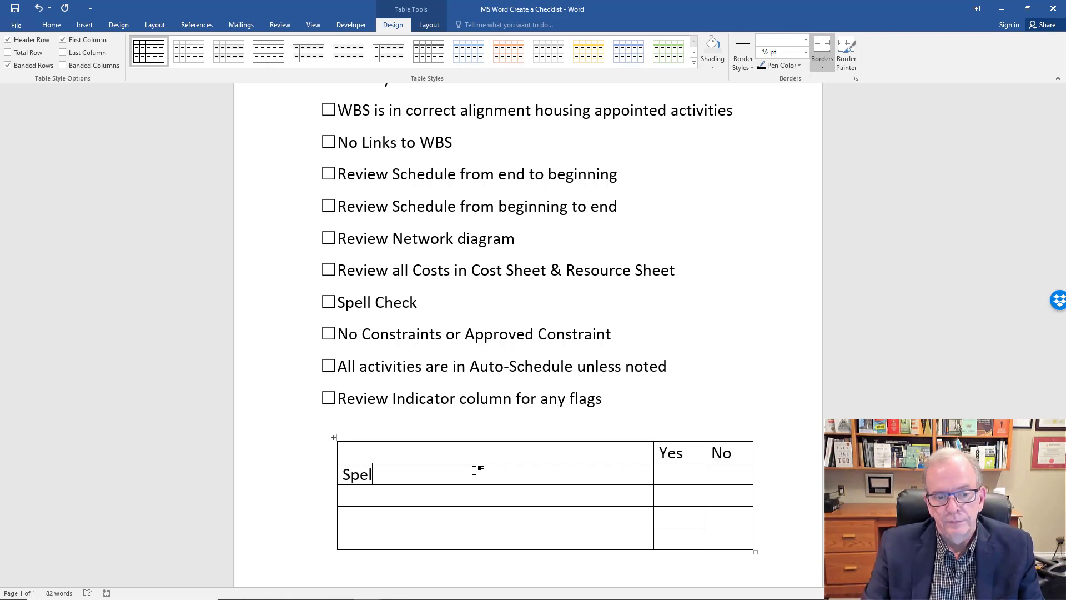
{"action": "type", "text": "l Check"}
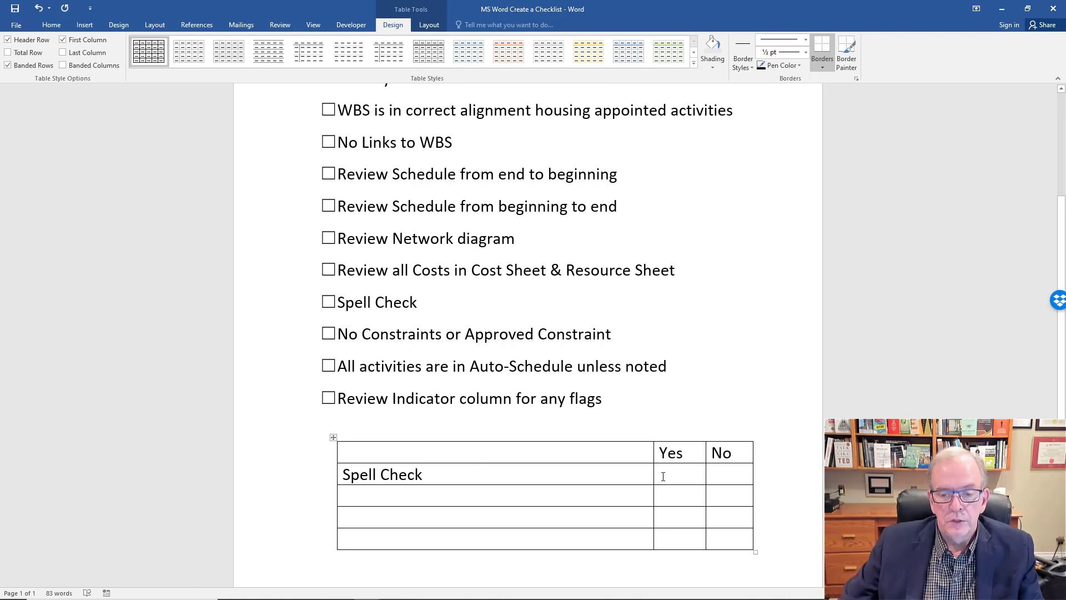
Put check boxes in the Spell Check row's Yes and No cells, then tick Yes.
{"action": "left_click", "coordinate": [351, 24]}
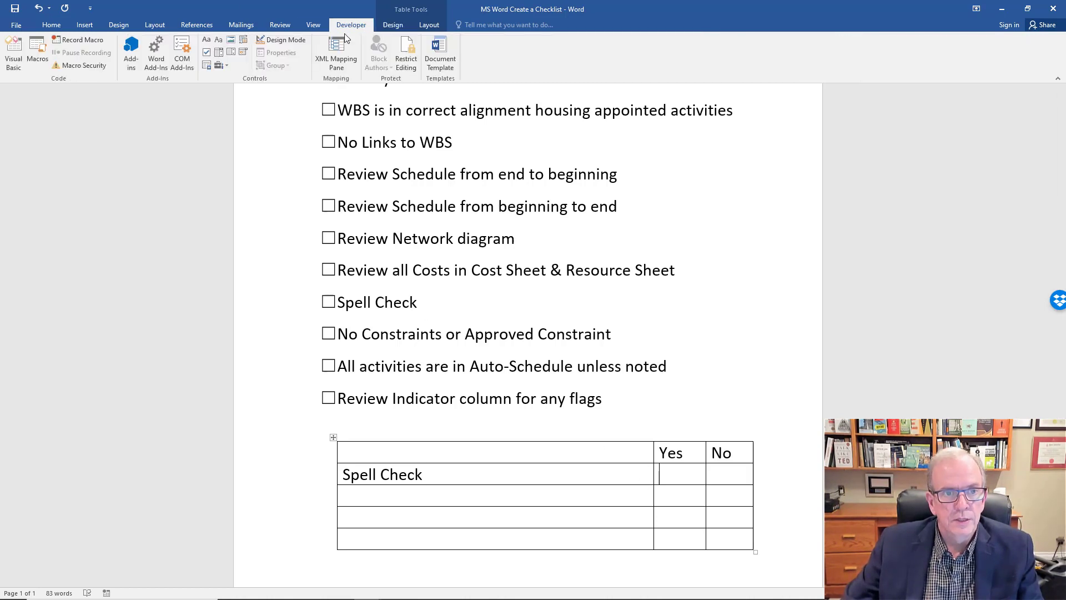
{"action": "left_click", "coordinate": [206, 52]}
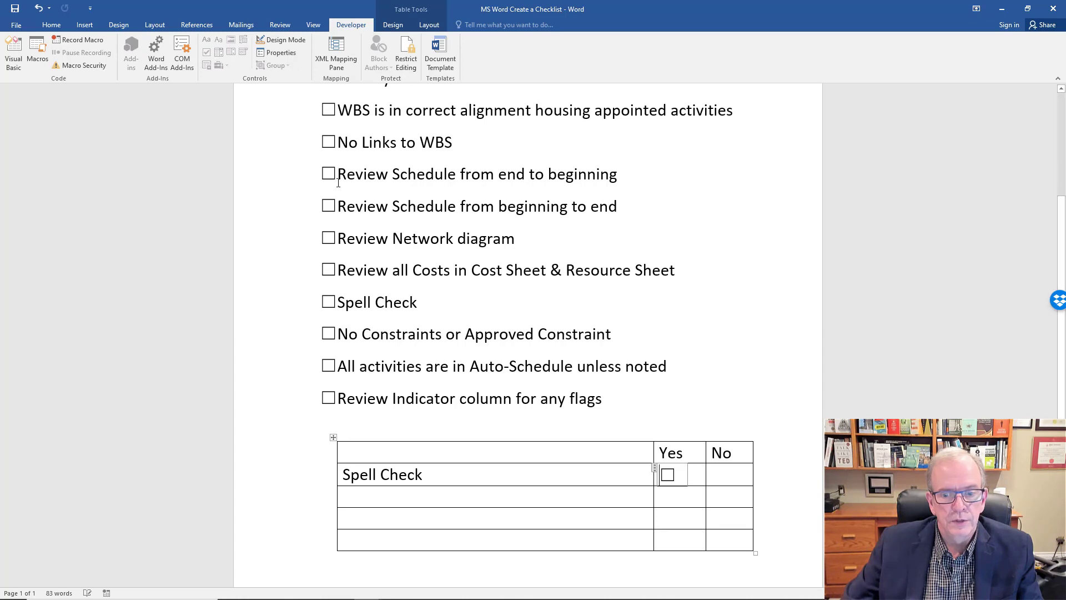
{"action": "left_click", "coordinate": [731, 475]}
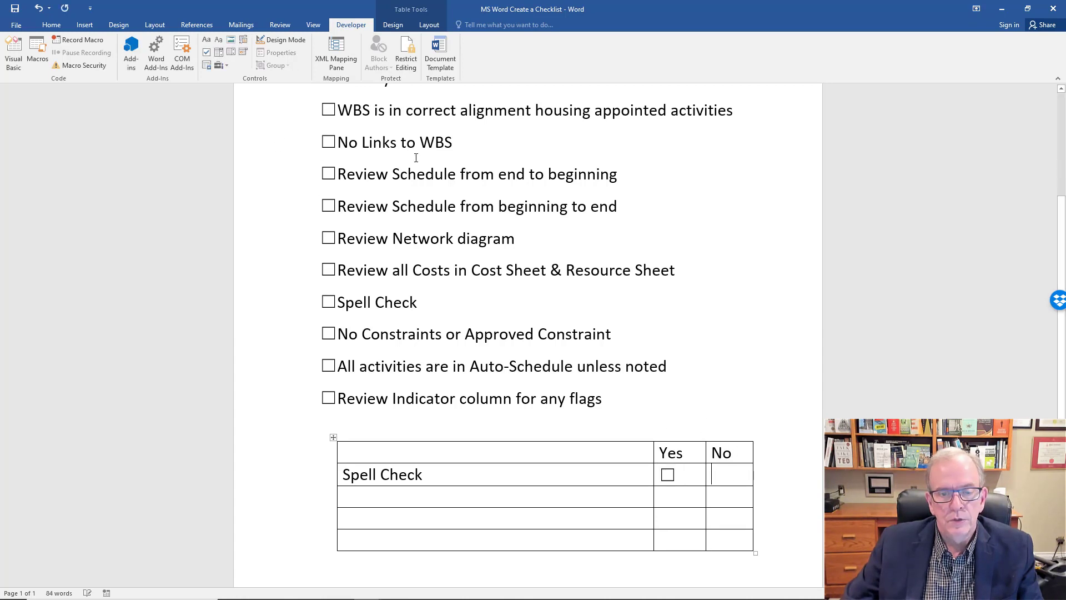
{"action": "left_click", "coordinate": [206, 54]}
{"action": "left_click", "coordinate": [519, 503]}
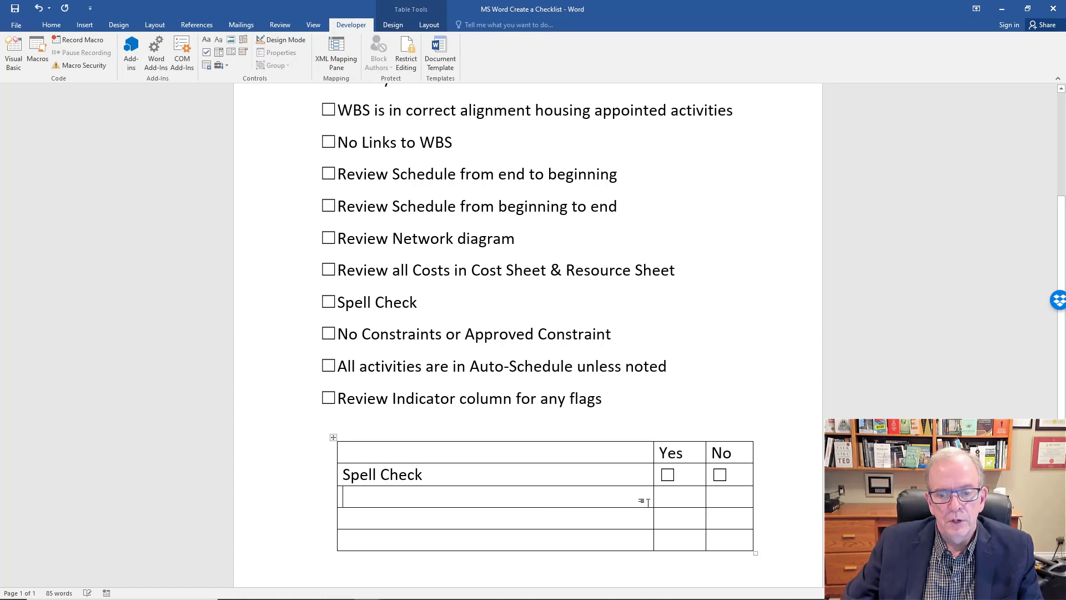
{"action": "left_click", "coordinate": [670, 479]}
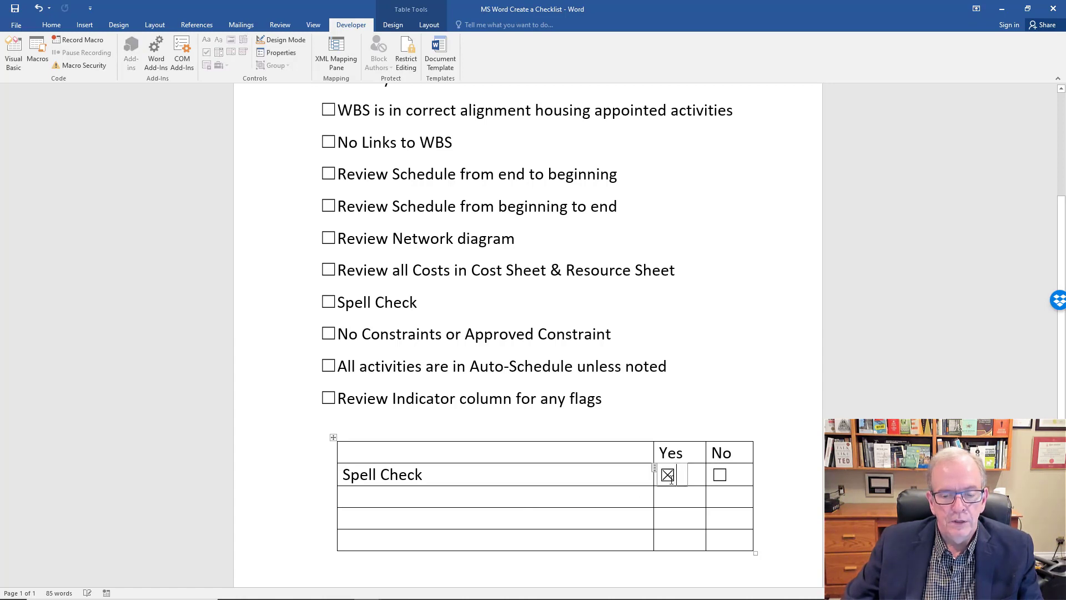
{"action": "left_click", "coordinate": [669, 475]}
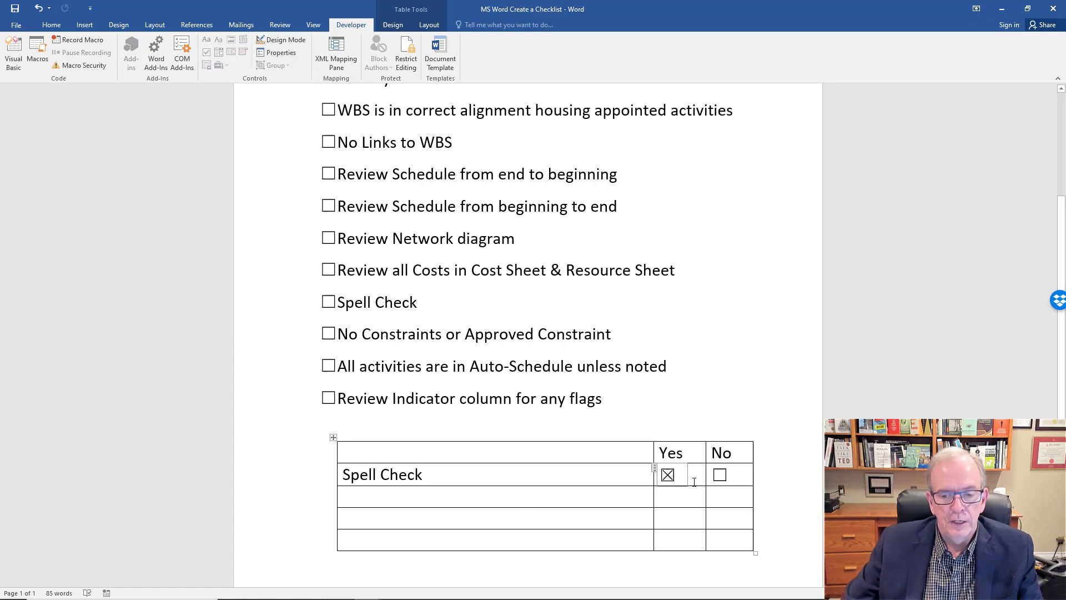
{"action": "left_click", "coordinate": [328, 302]}
{"action": "left_click", "coordinate": [327, 334]}
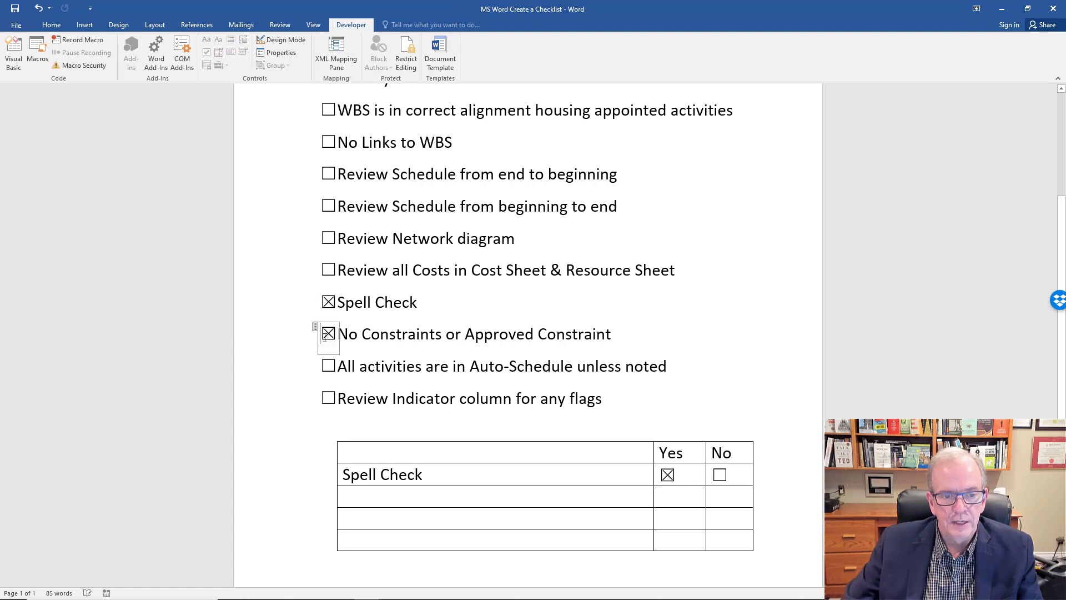
{"action": "left_click", "coordinate": [327, 365]}
{"action": "left_click", "coordinate": [327, 398]}
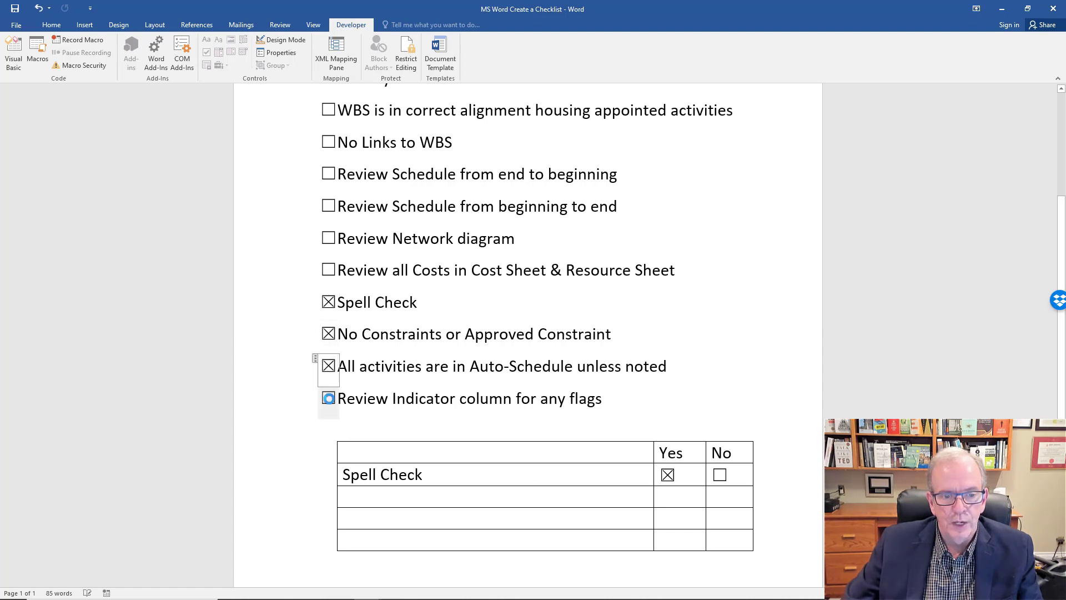
{"action": "left_click", "coordinate": [328, 270]}
{"action": "scroll", "coordinate": [333, 280], "scroll_direction": "up", "scroll_amount": 3}
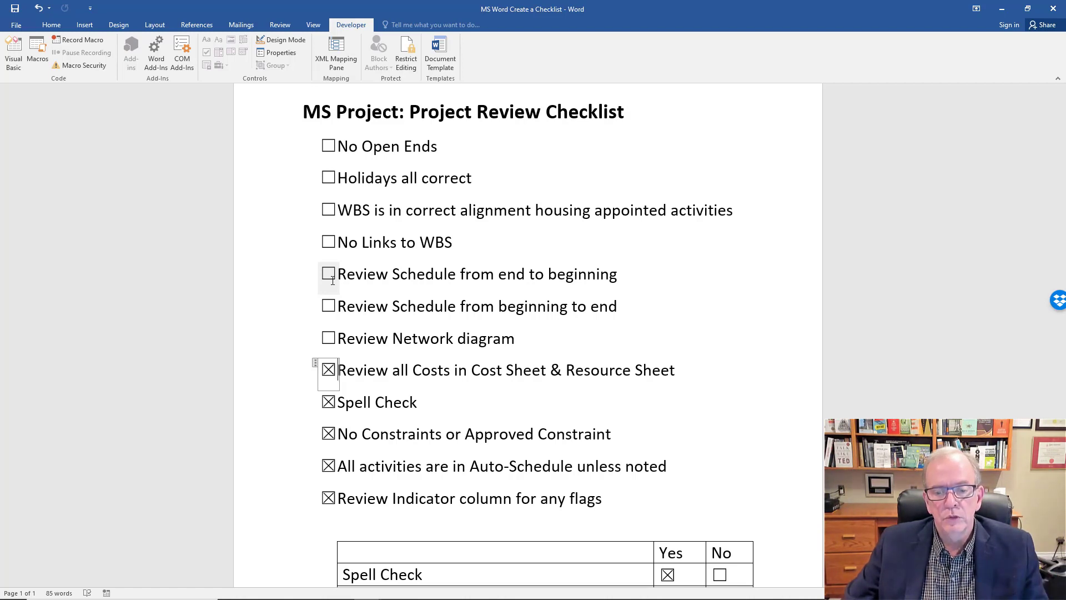
{"action": "scroll", "coordinate": [333, 281], "scroll_direction": "down", "scroll_amount": 4}
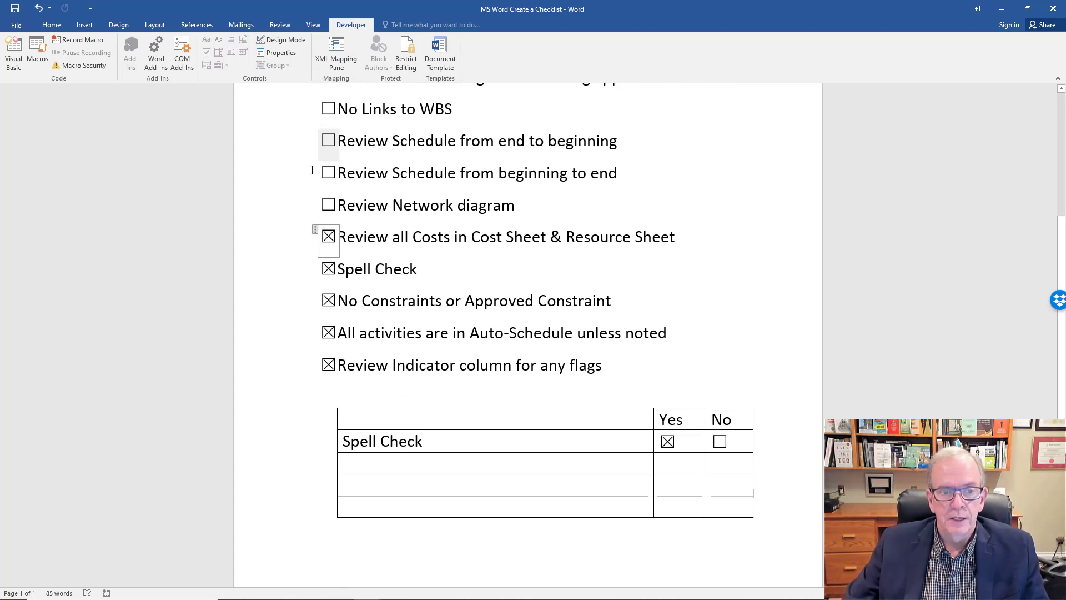
{"action": "left_click", "coordinate": [328, 238]}
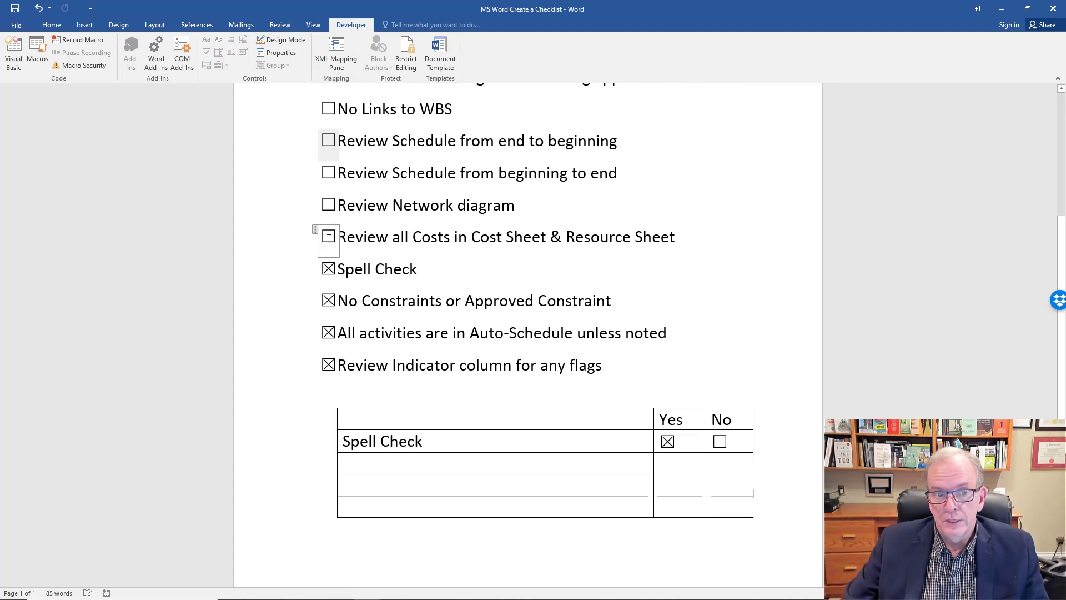
{"action": "left_click", "coordinate": [329, 269]}
{"action": "left_click", "coordinate": [328, 300]}
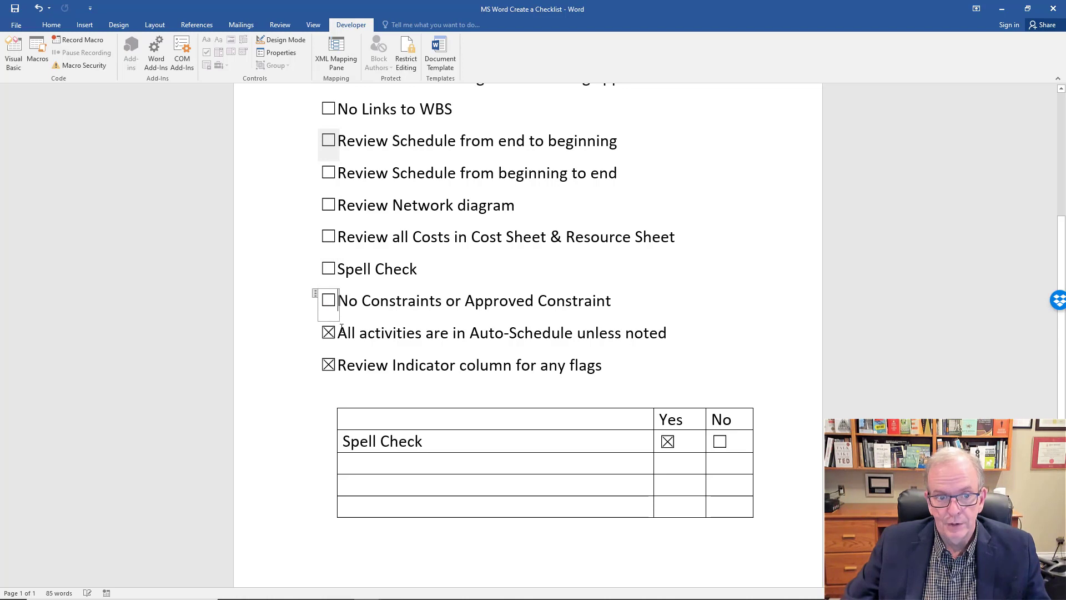
{"action": "left_click", "coordinate": [329, 332]}
{"action": "left_click", "coordinate": [328, 365]}
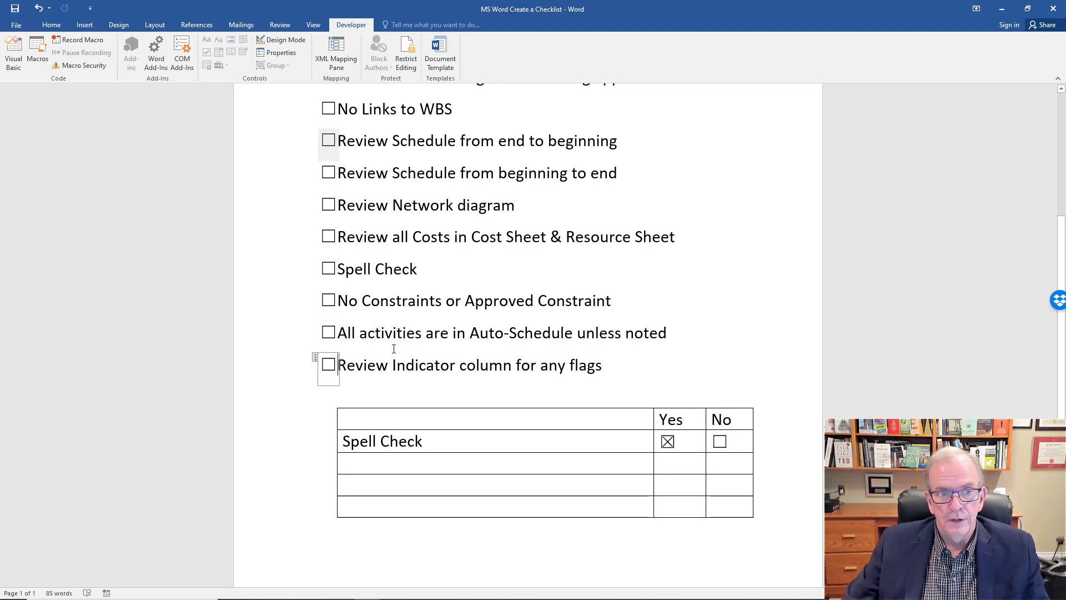
{"action": "scroll", "coordinate": [393, 347], "scroll_direction": "up", "scroll_amount": 1}
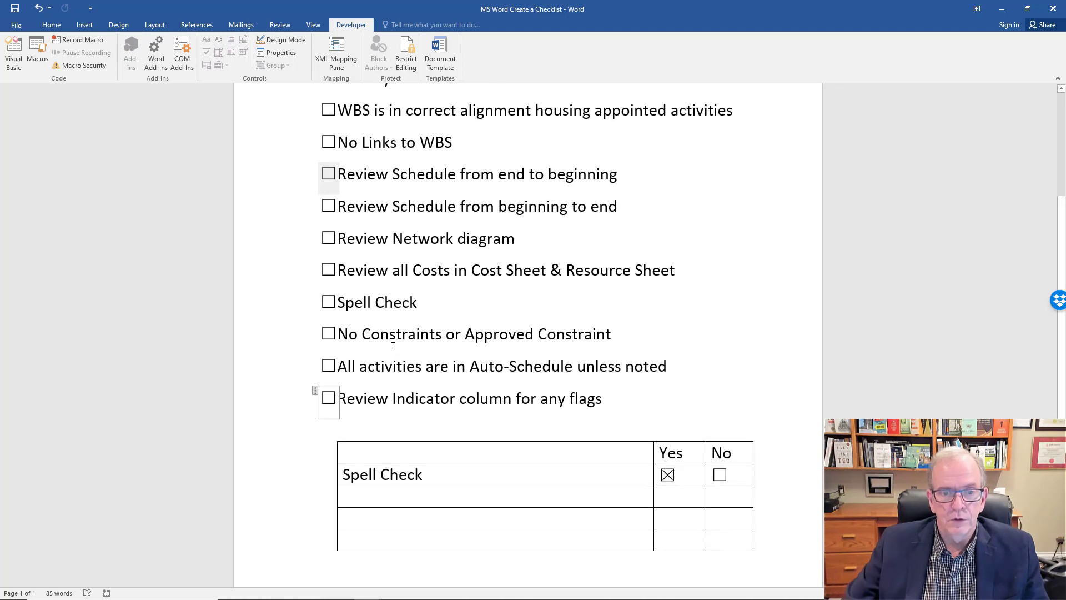
{"action": "scroll", "coordinate": [393, 347], "scroll_direction": "up", "scroll_amount": 4}
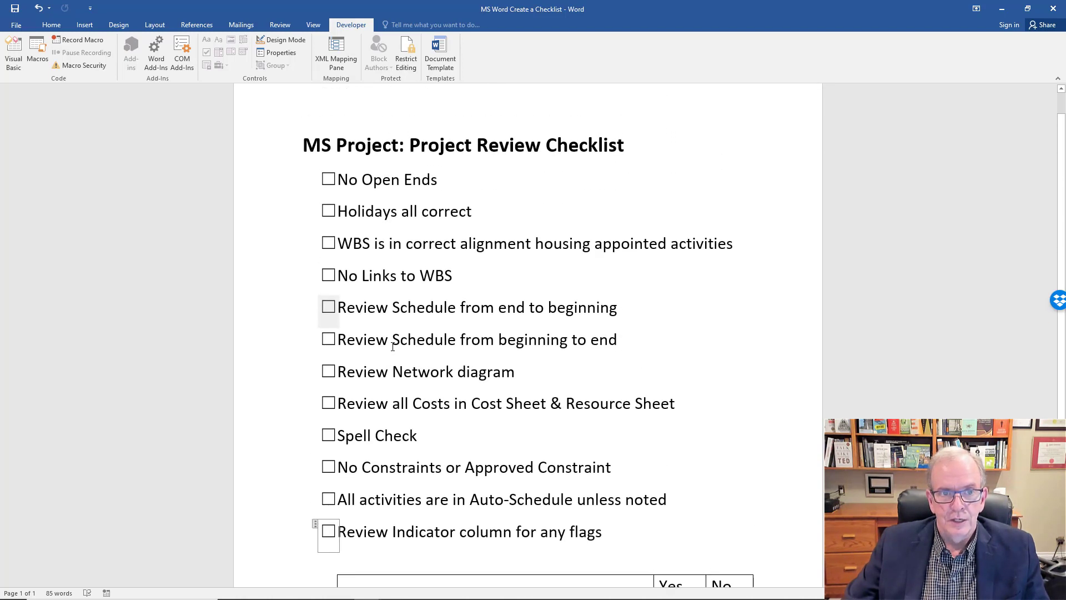
{"action": "scroll", "coordinate": [465, 316], "scroll_direction": "down", "scroll_amount": 1}
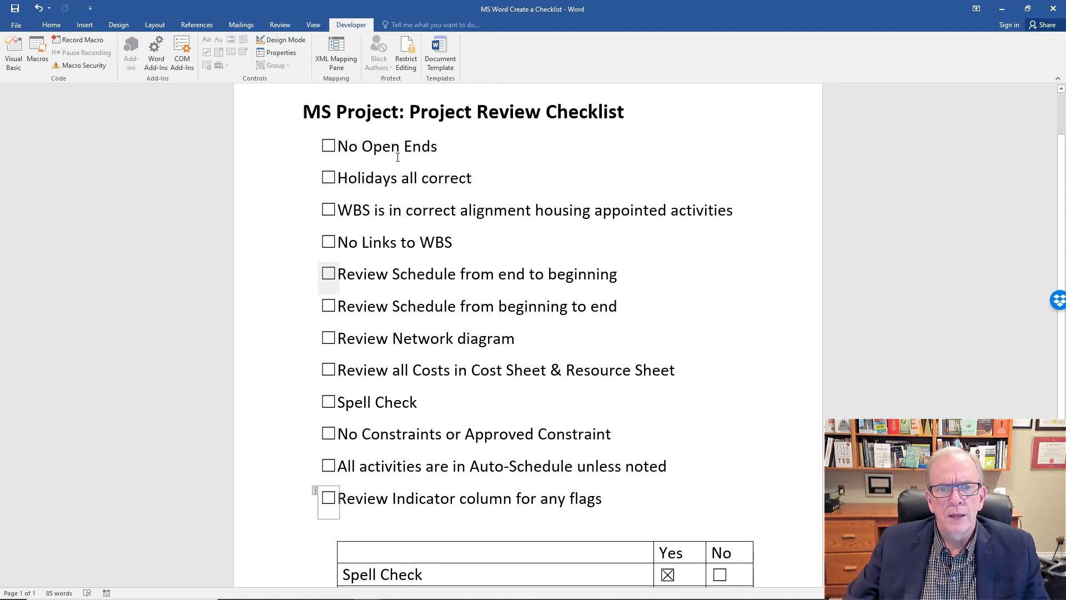